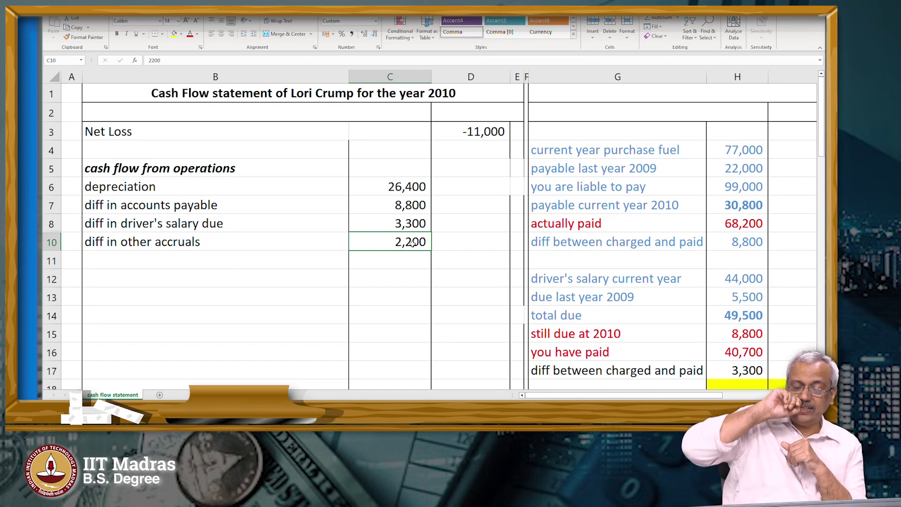
Below the miscellaneous expense workings, add the label "revenue for the year 2010" in G26 with 191400 beside it.
scroll(654, 232, down, 5)
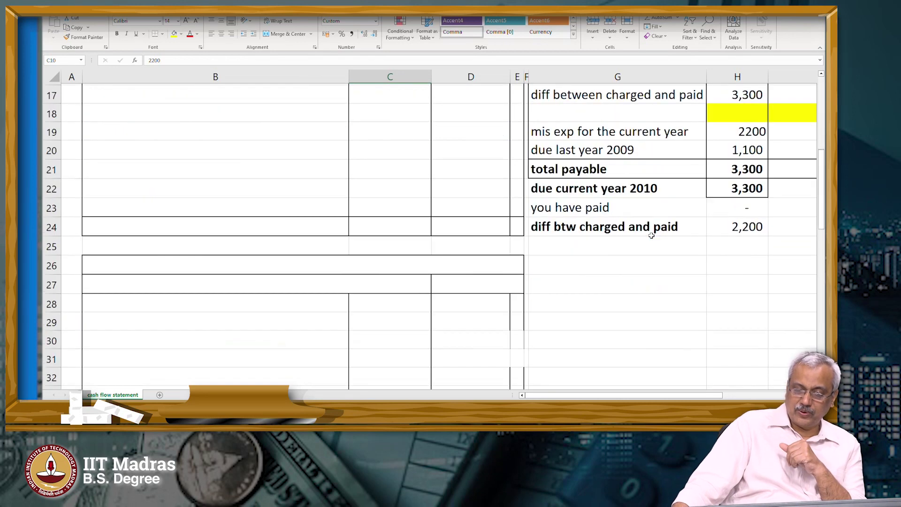
click(569, 258)
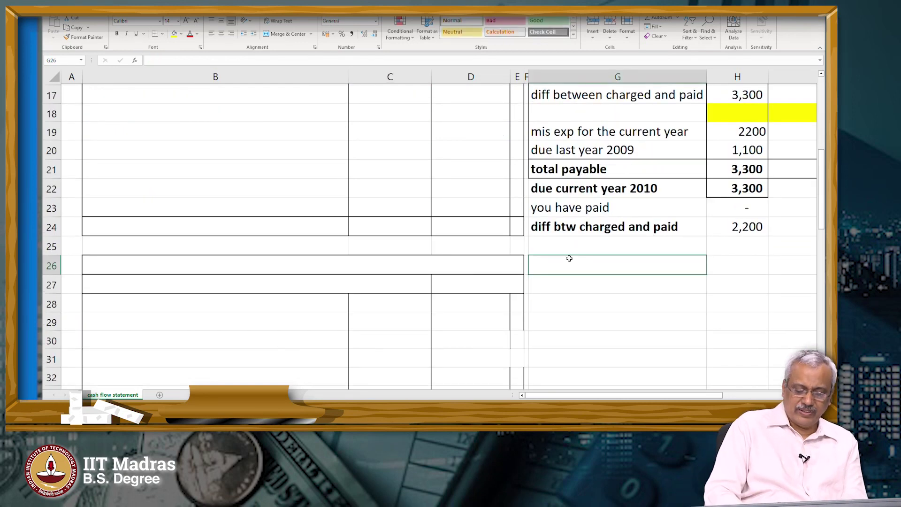
text(revenue fo)
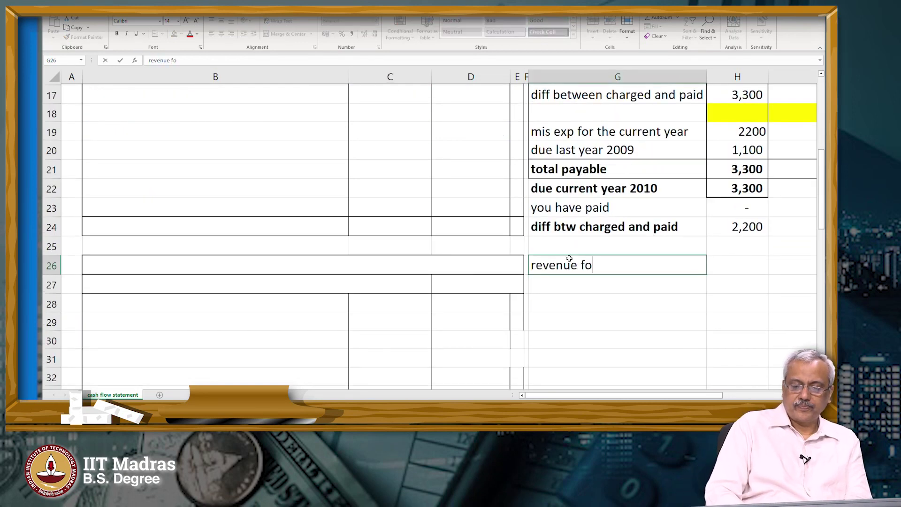
text(r the year 2010)
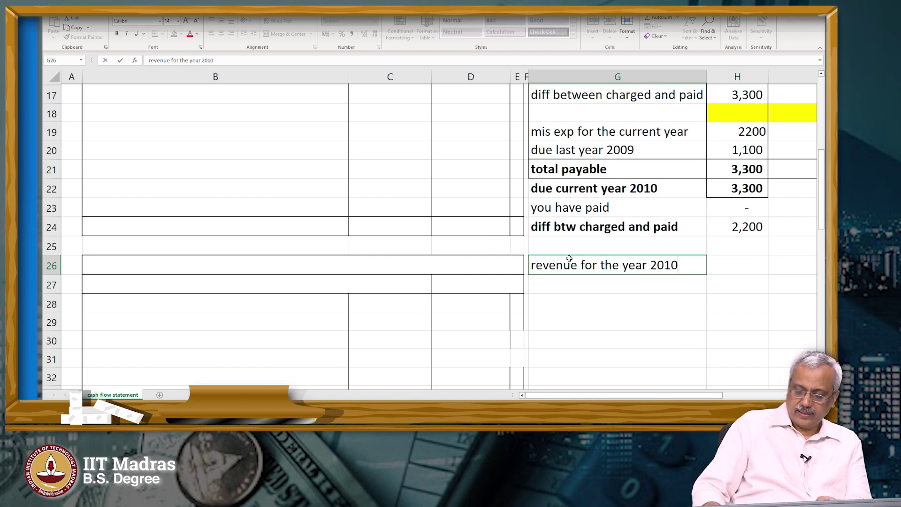
key(Tab)
text(191400)
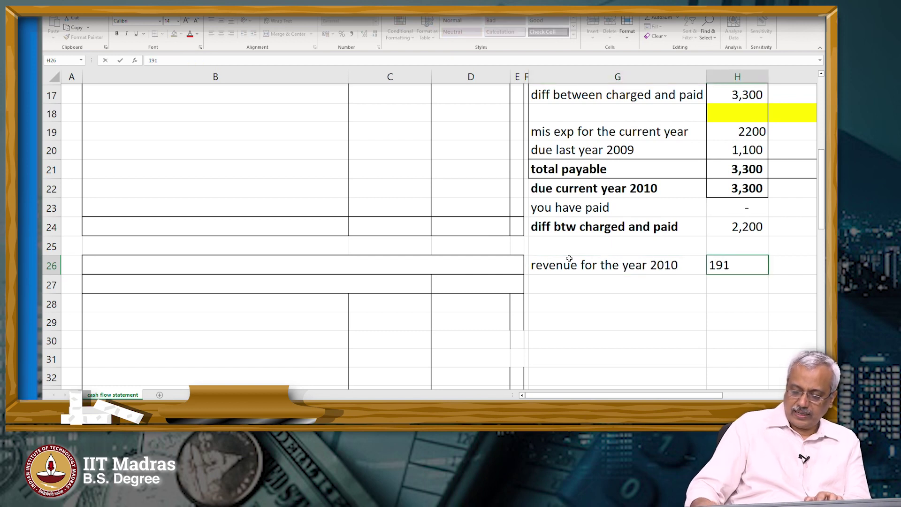
key(Return)
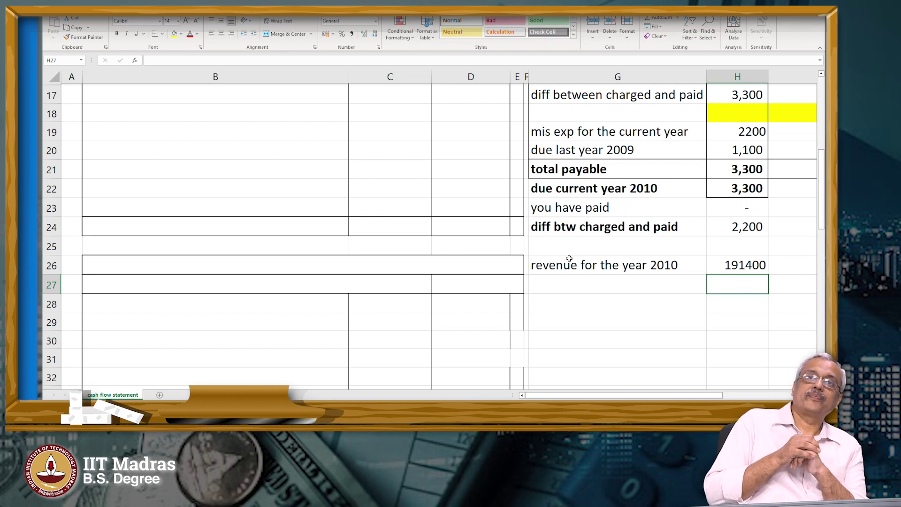
Add the row "due last year 2009" in G27 with the amount 26400 in H27.
key(Left)
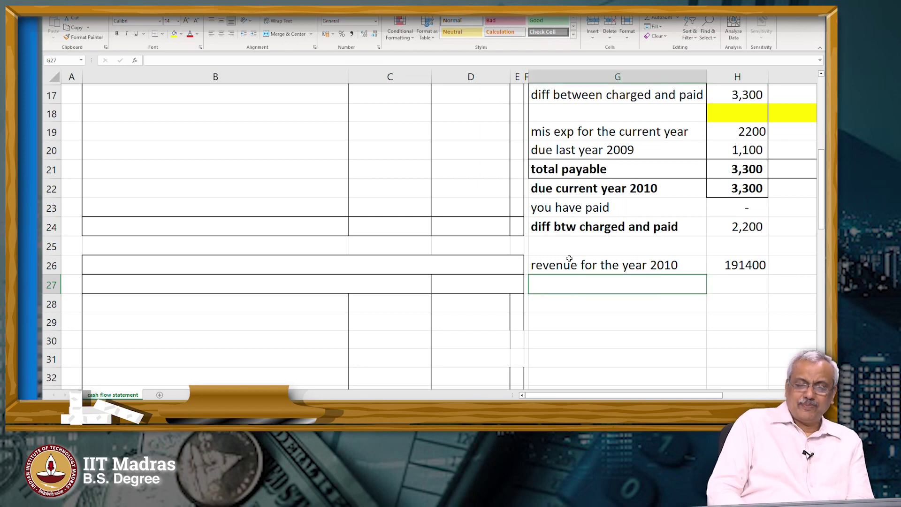
text(due last yuear)
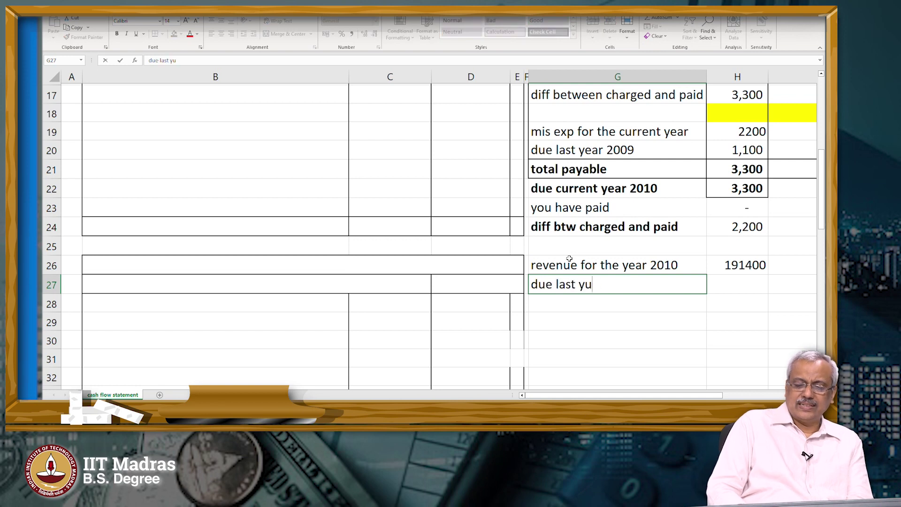
key(BackSpace)
key(BackSpace)
key(BackSpace)
key(BackSpace)
text(ear )
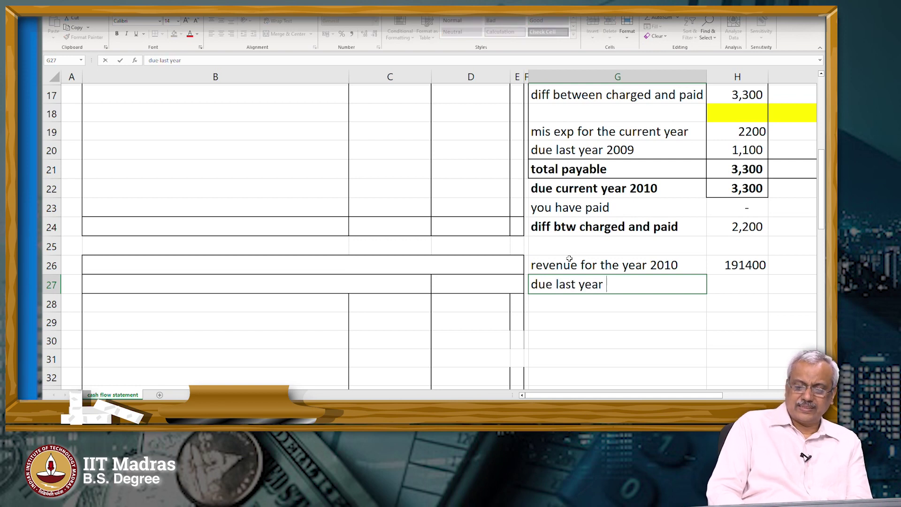
text(2009)
key(Tab)
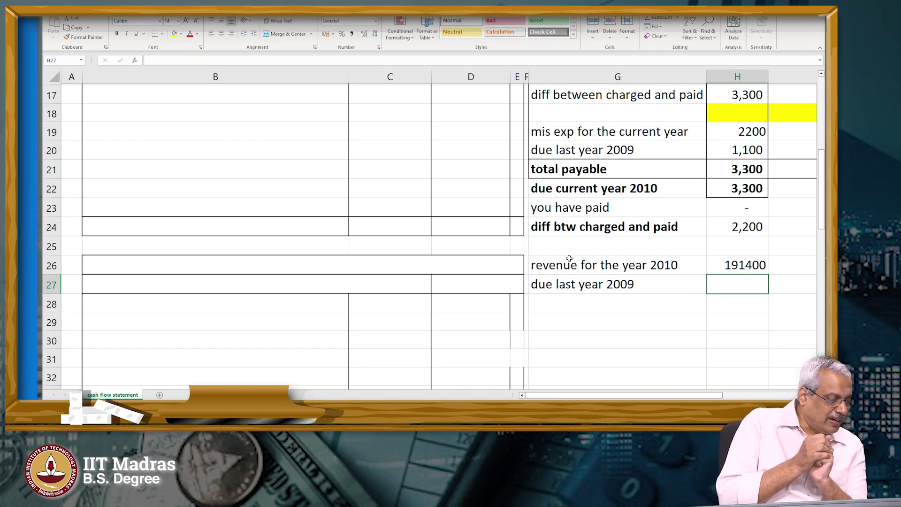
text(26400)
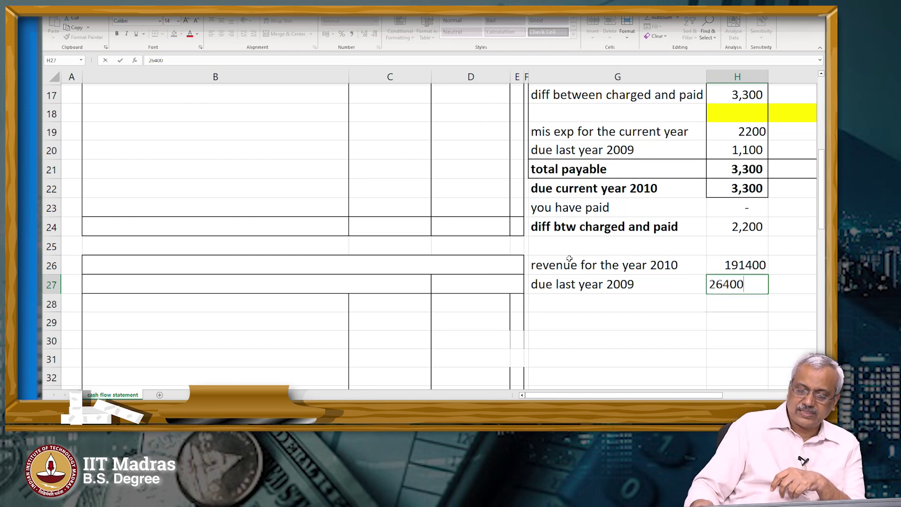
key(Return)
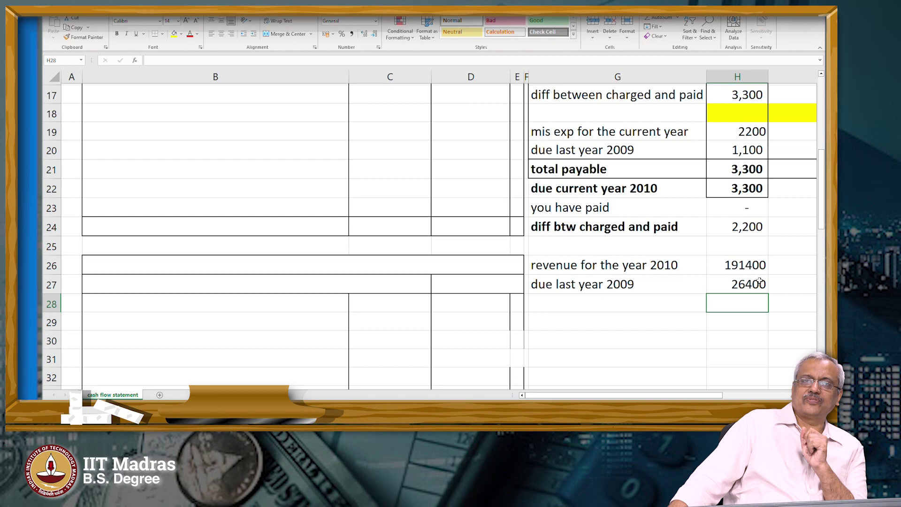
Label cell G28 "you are eligible to receive".
click(645, 301)
text(you are eli)
key(BackSpace)
key(BackSpace)
text(igible to)
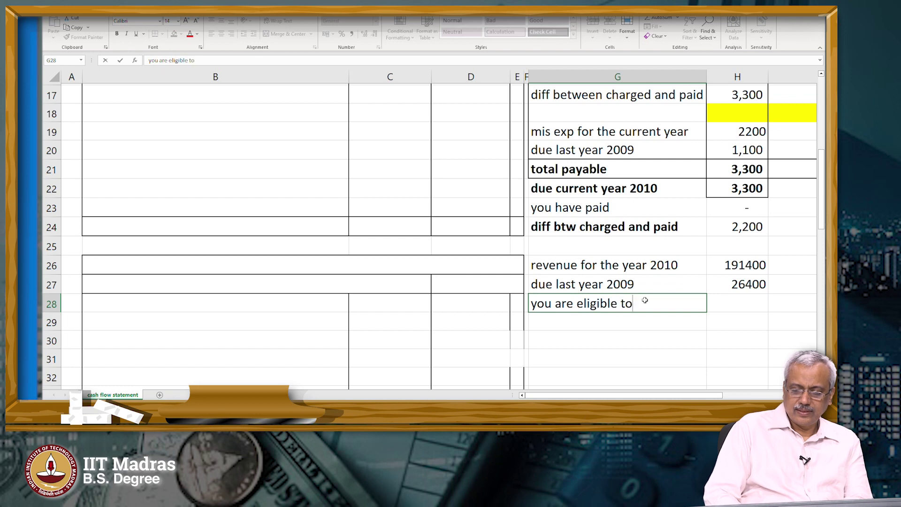
text( receive)
key(Tab)
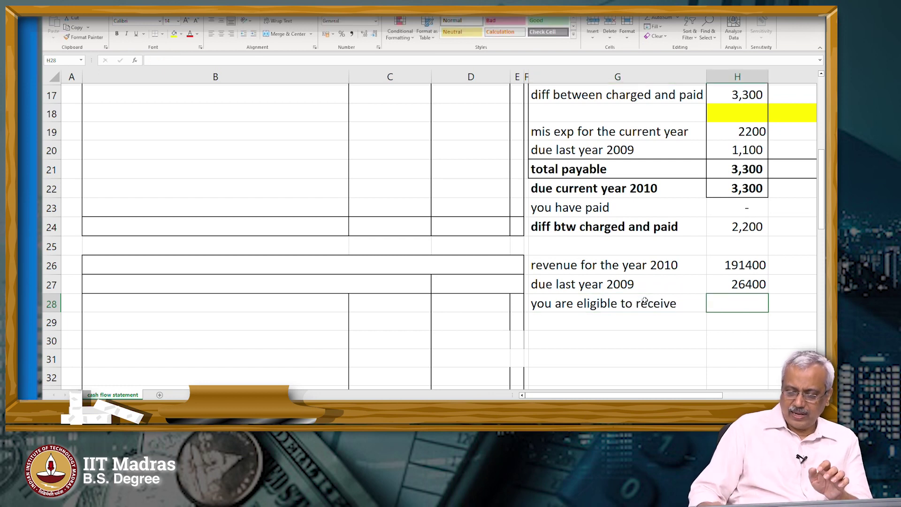
In H28, add last year's due amount in H27 and the 2010 revenue in H26 with a formula.
text(+)
key(Up)
text(+)
key(Up)
key(Up)
key(Return)
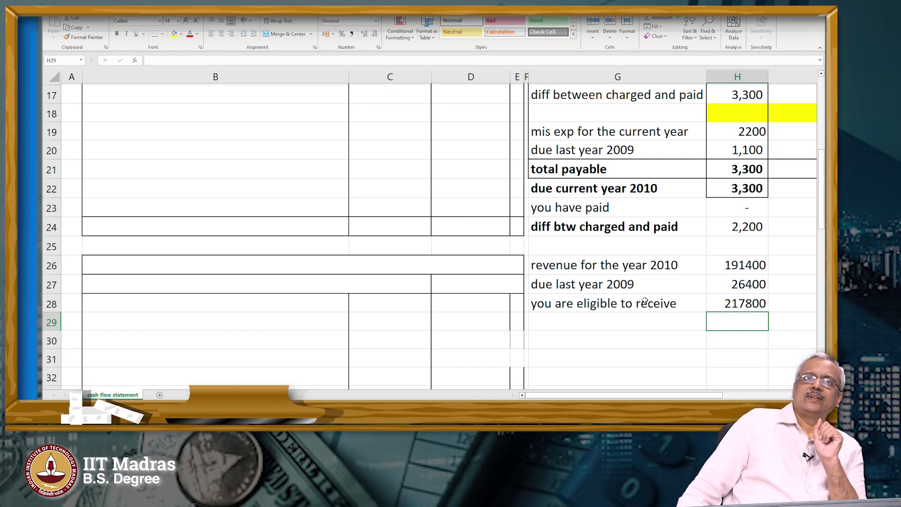
Add the row "due in the current year 2010" in G29 with the amount 8800 in H29.
key(Left)
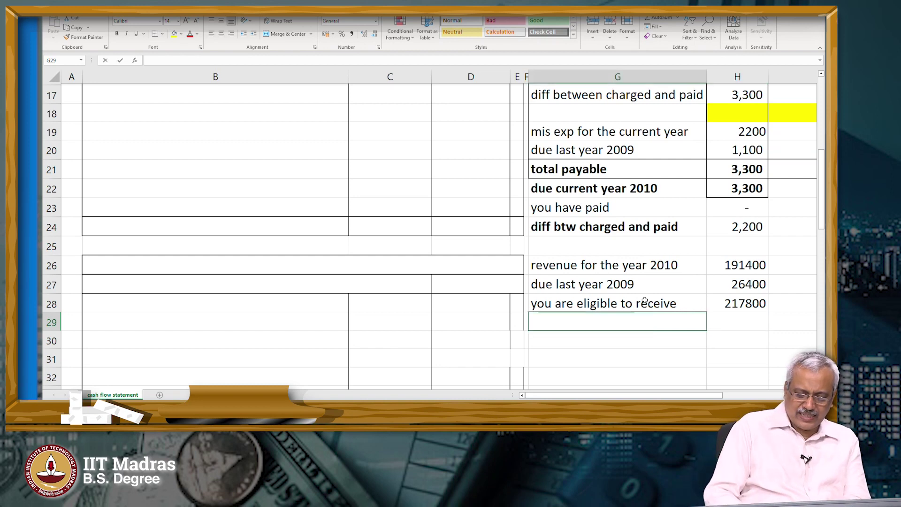
text(due in)
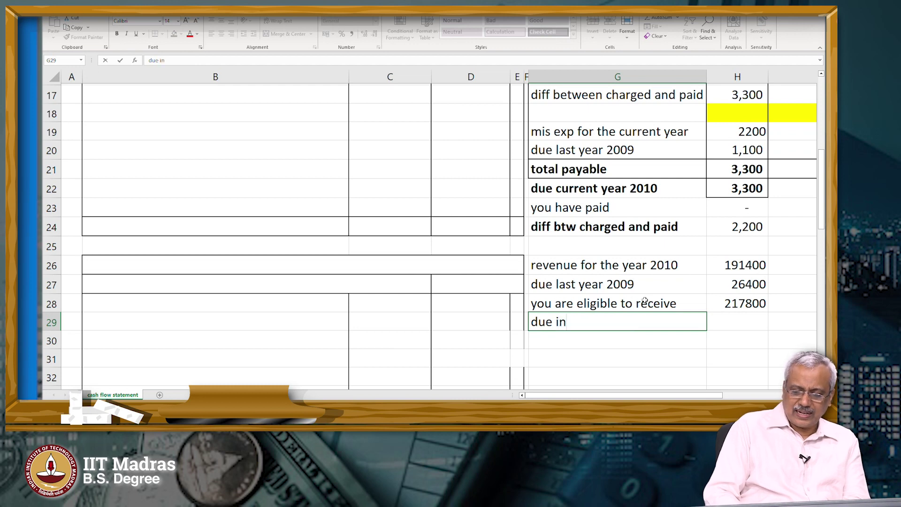
text( the current)
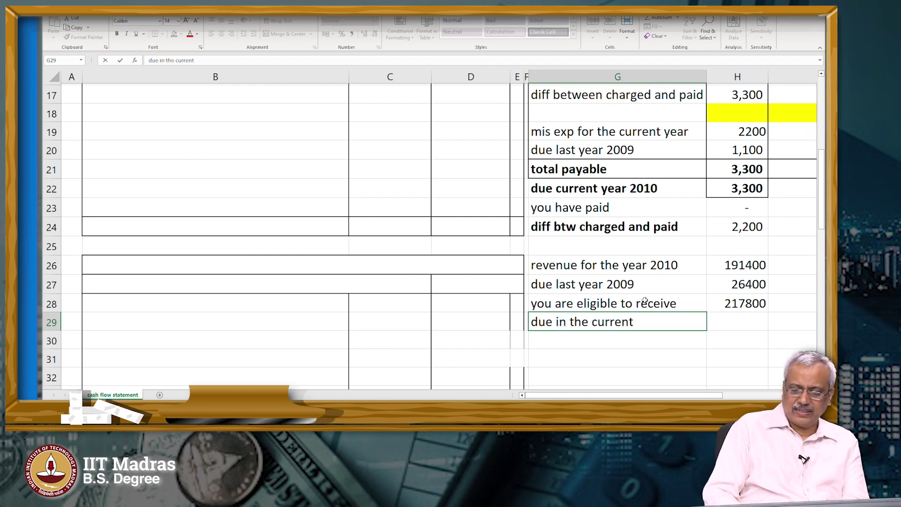
text( year 2010)
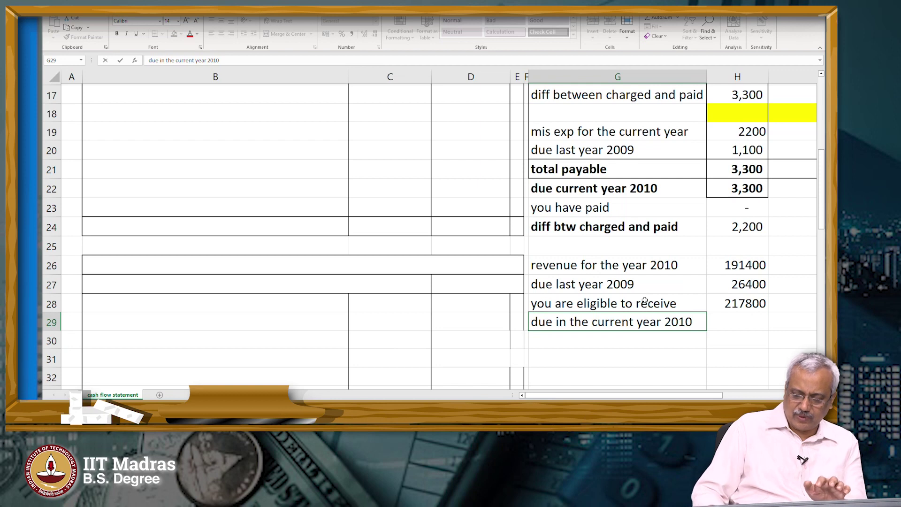
key(Tab)
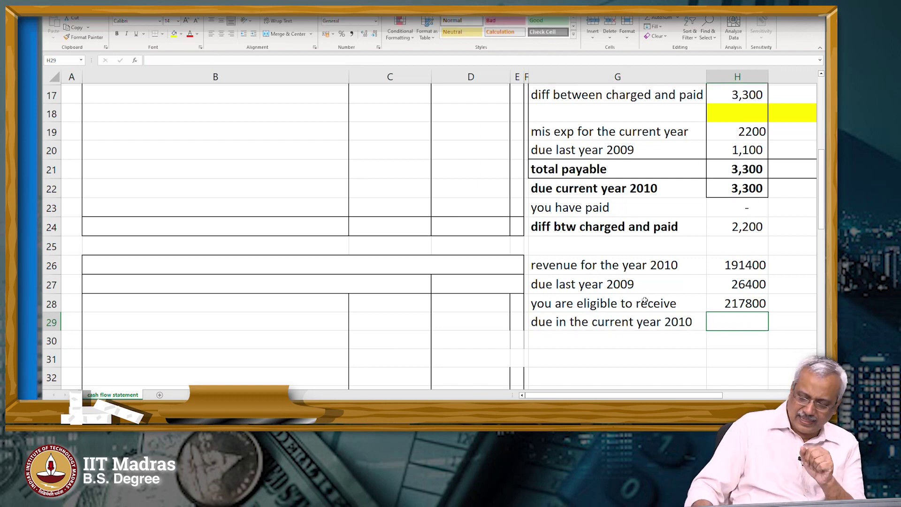
text(8800)
key(Return)
In H30, subtract the current year's due from the eligible amount with the formula +H28-H29.
text(+)
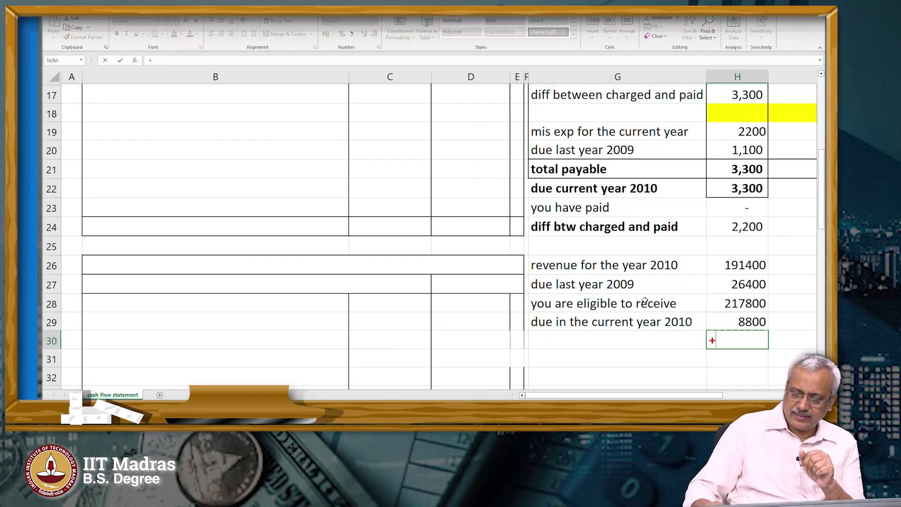
key(Up)
key(Up)
text(-)
key(Up)
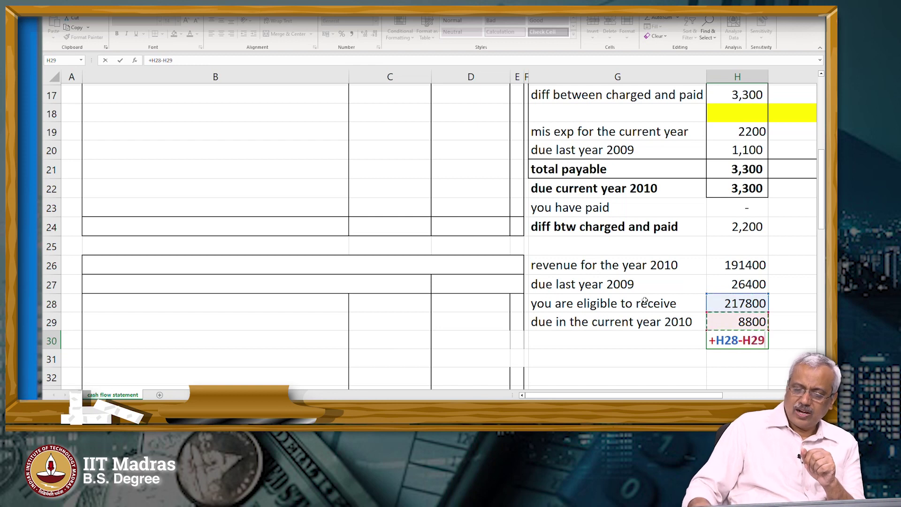
key(Return)
Label the row of the subtraction result "you have received" in G30.
key(Up)
key(Left)
text(you )
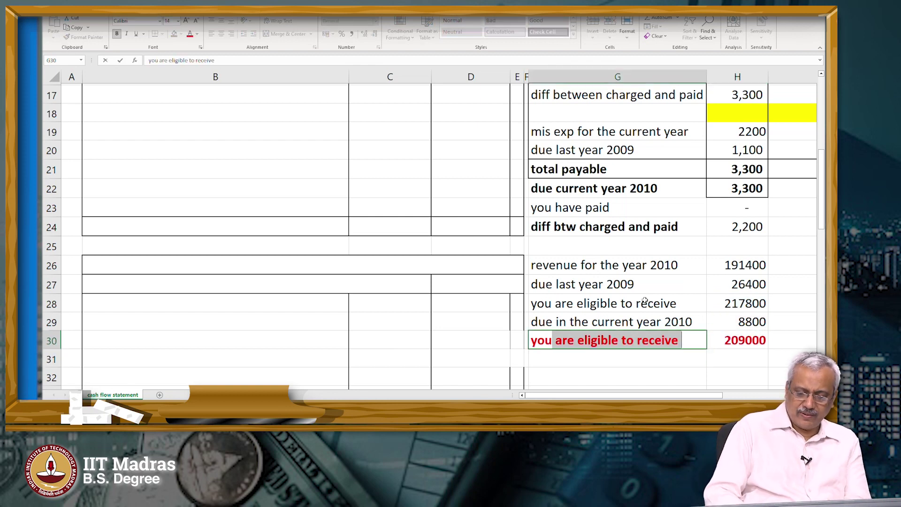
text(have received)
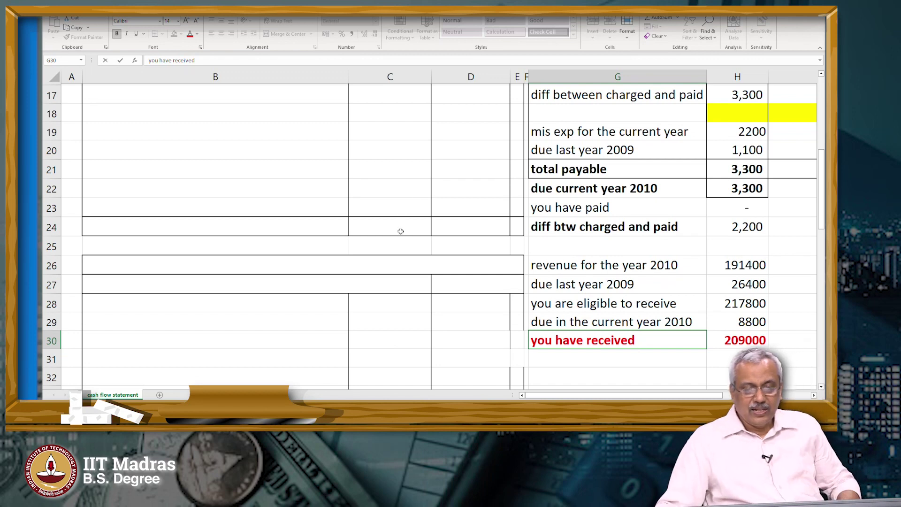
Compare the net loss in D3 with the 2010 revenue in H26 and the amount received in H30.
scroll(402, 238, up, 5)
click(480, 123)
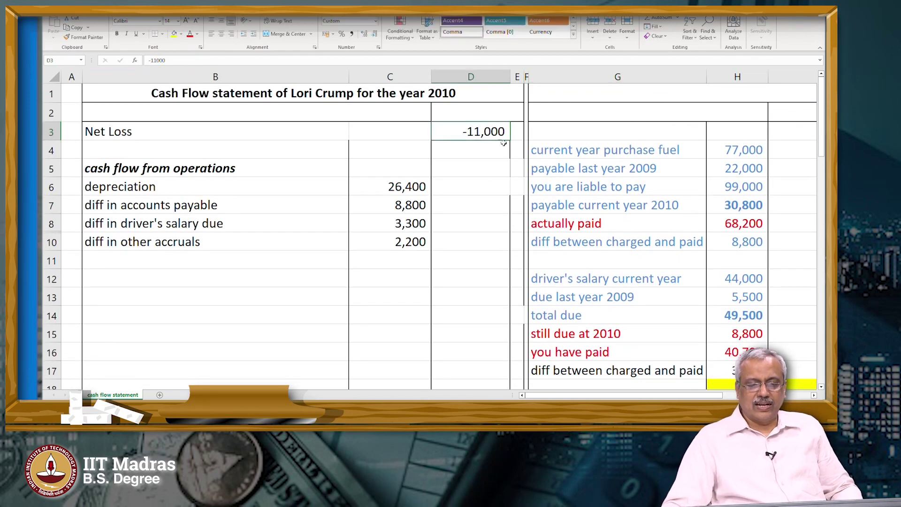
scroll(597, 181, down, 4)
scroll(598, 181, down, 2)
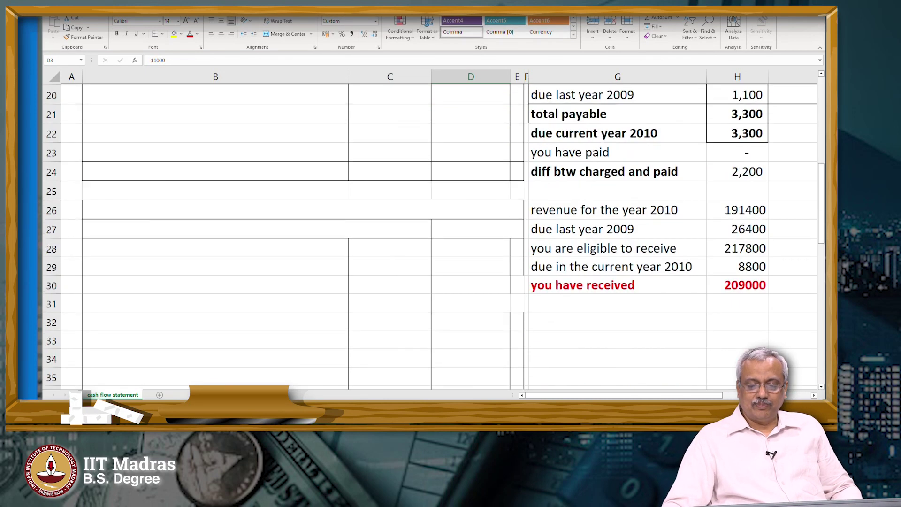
click(735, 208)
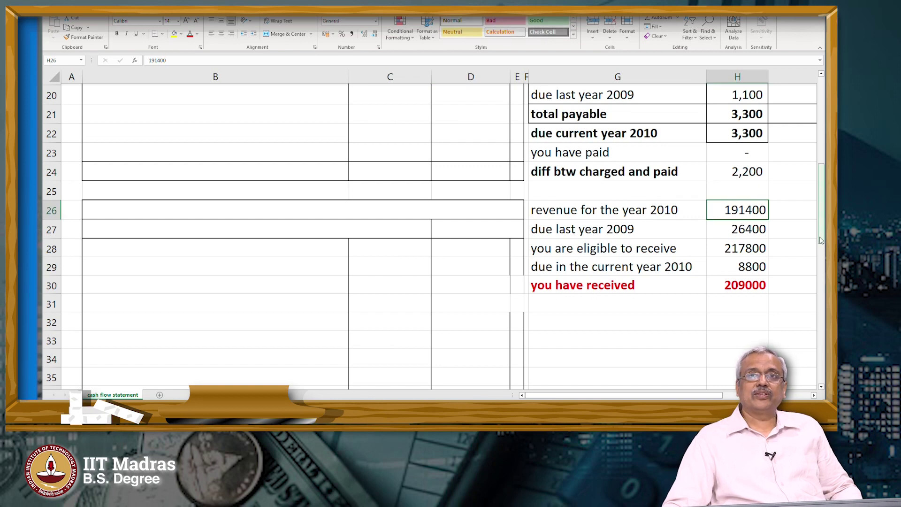
scroll(488, 207, up, 6)
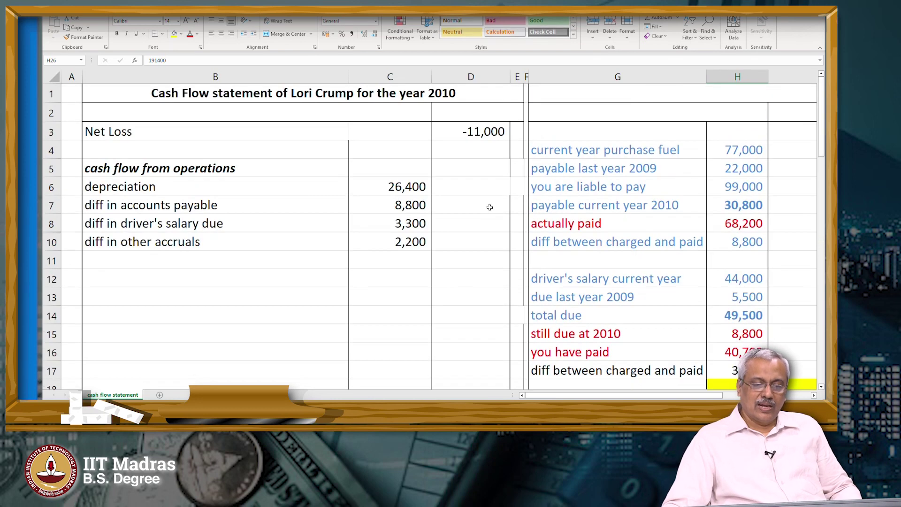
click(479, 120)
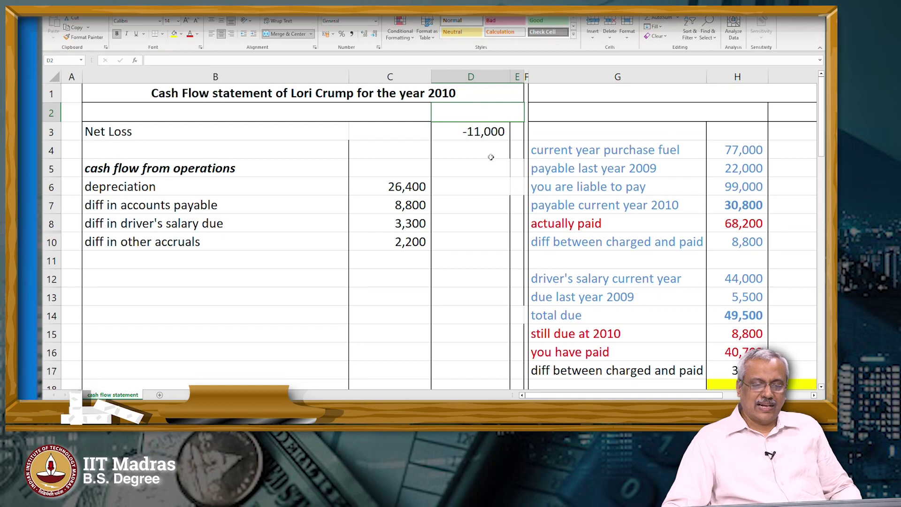
click(485, 136)
scroll(747, 238, down, 6)
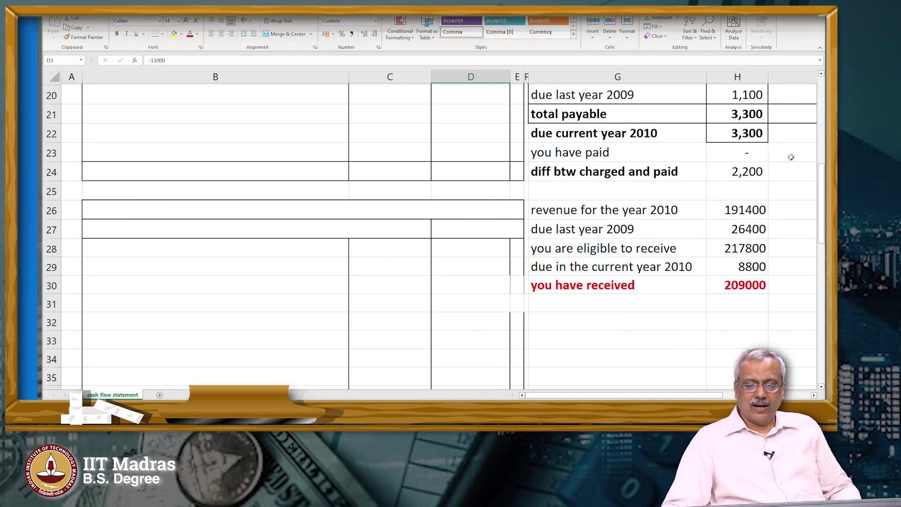
click(759, 210)
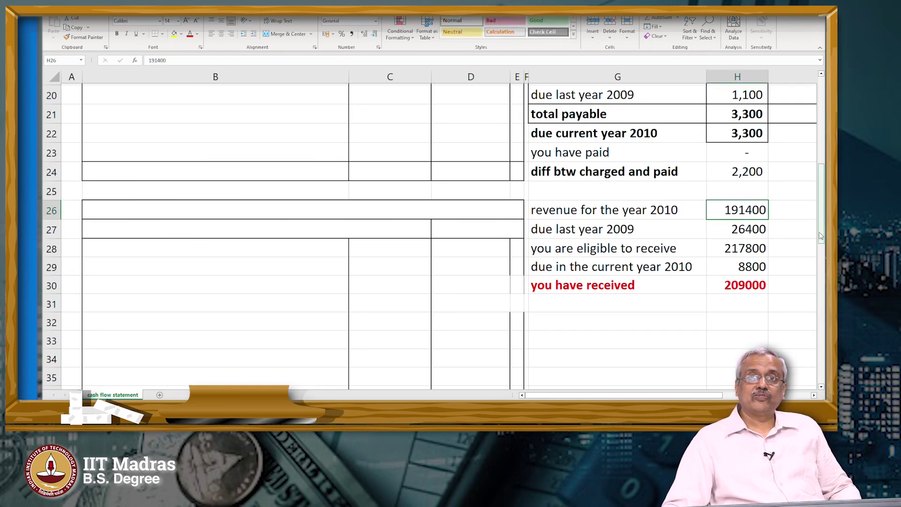
click(751, 291)
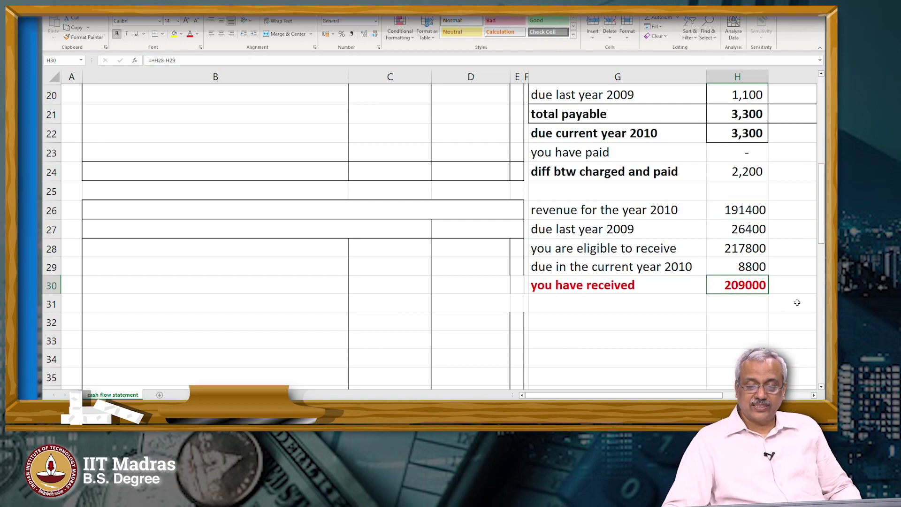
Label G31 "diff between actual receipt and charged" and wrap the text within the cell.
click(652, 309)
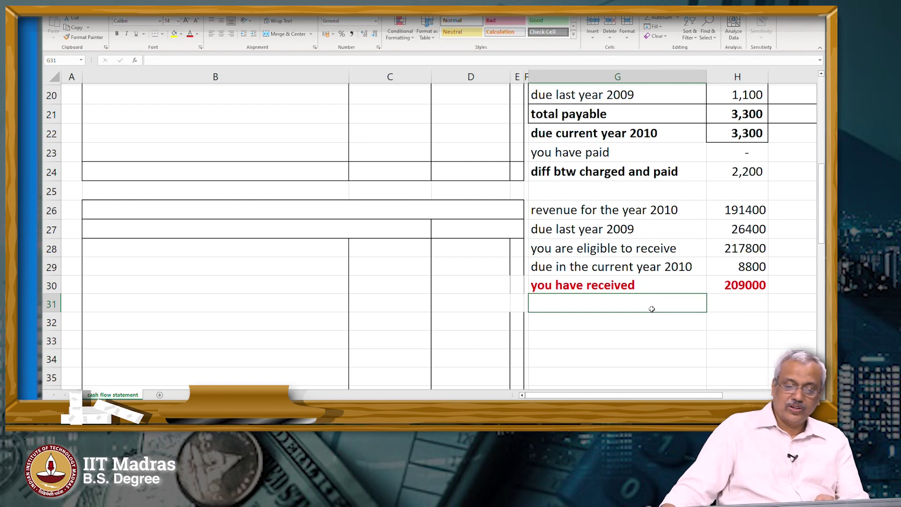
text(diff)
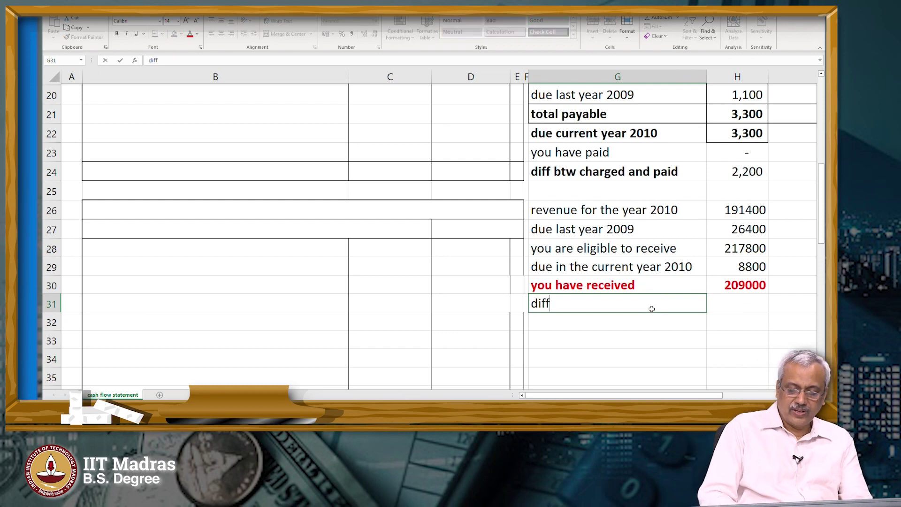
text( between rec)
key(BackSpace)
key(BackSpace)
key(BackSpace)
text(actual receipt and )
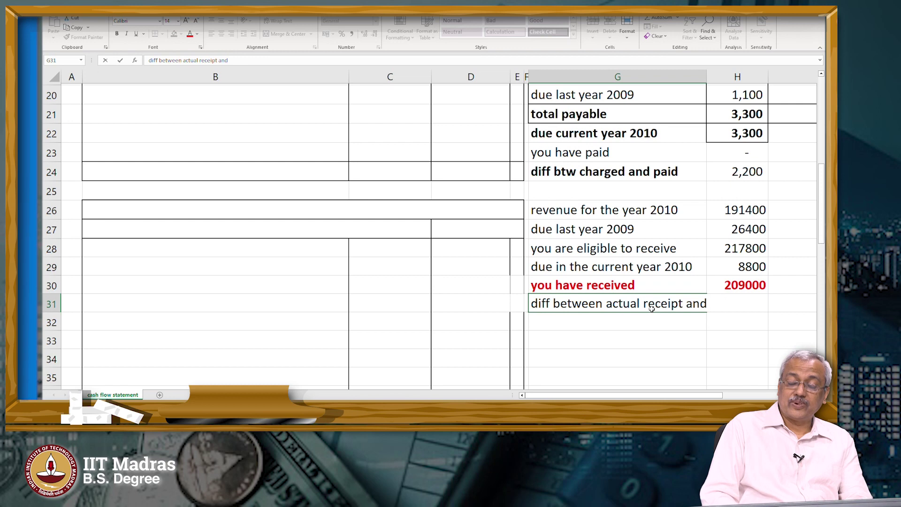
text(charged)
key(Return)
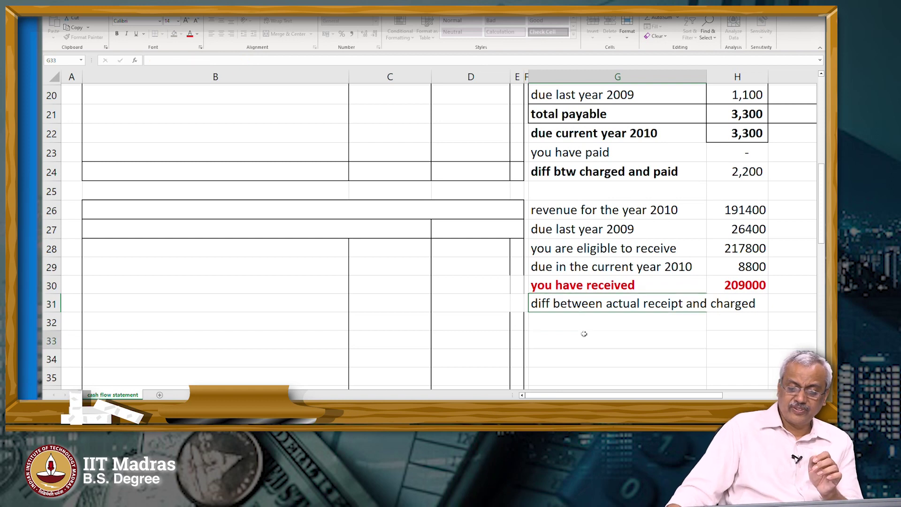
click(596, 303)
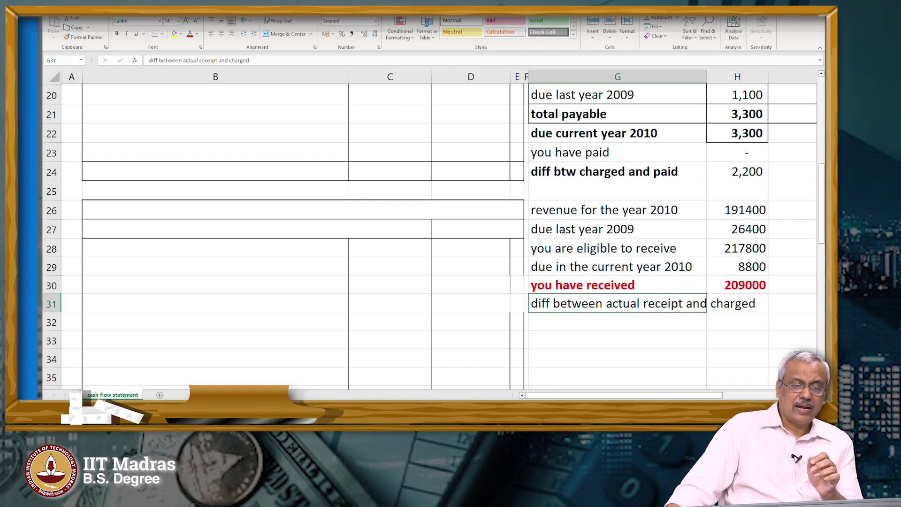
click(278, 21)
In H31, subtract the 2010 revenue from the amount received with the formula +H30-H26.
click(758, 314)
text(+)
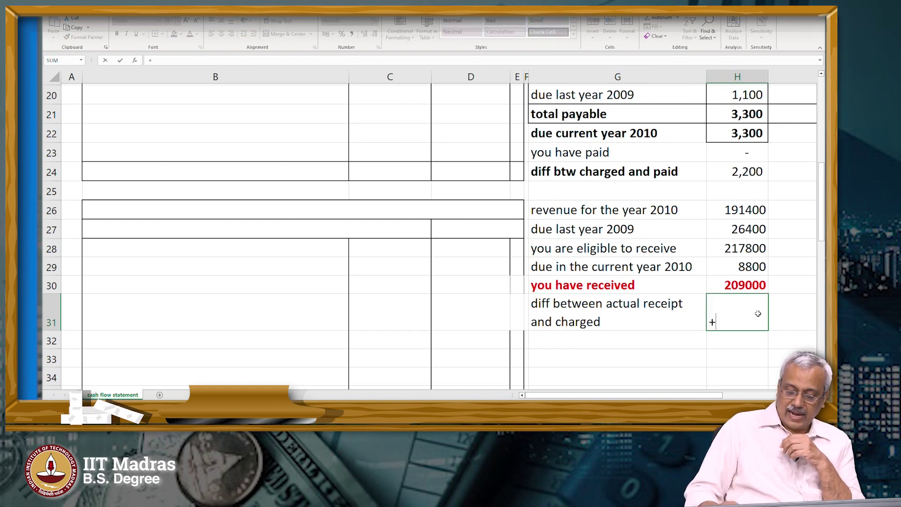
key(Up)
text(-)
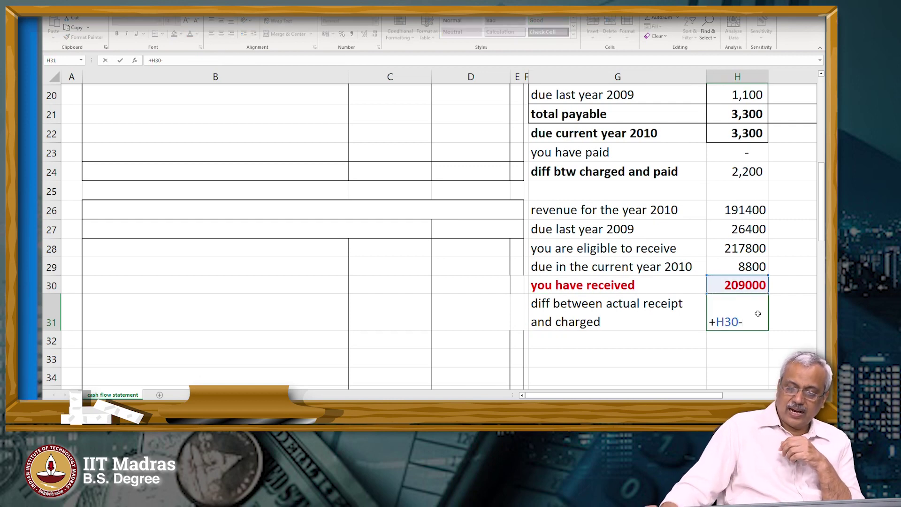
click(738, 213)
key(Return)
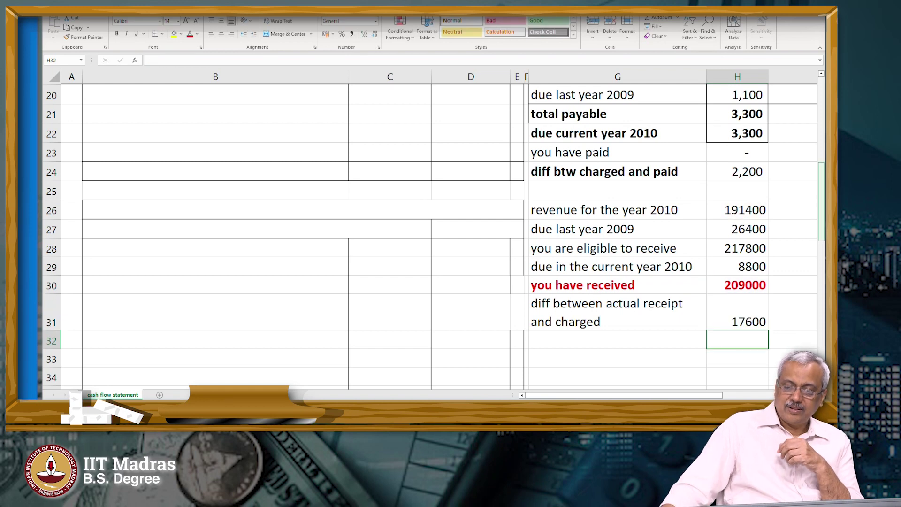
Add the row "diff in accounts receivable" in B11 of the operations section with the amount 17,600 in C11.
scroll(420, 224, up, 5)
click(265, 203)
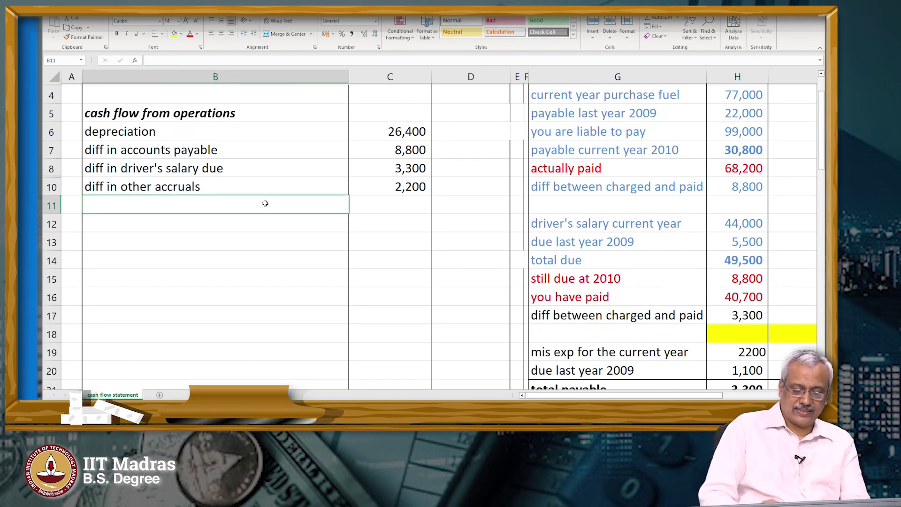
text(diff in accounts receivable)
key(Tab)
text(17,60)
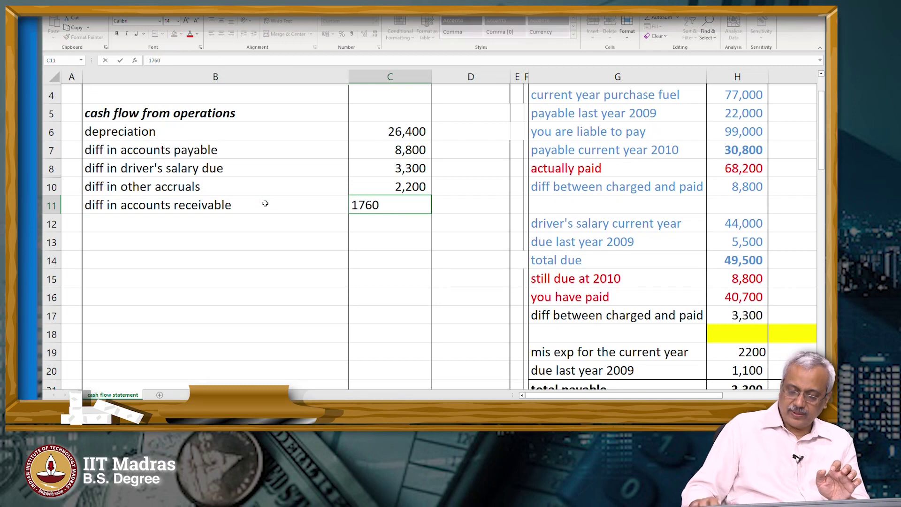
text(0)
key(Return)
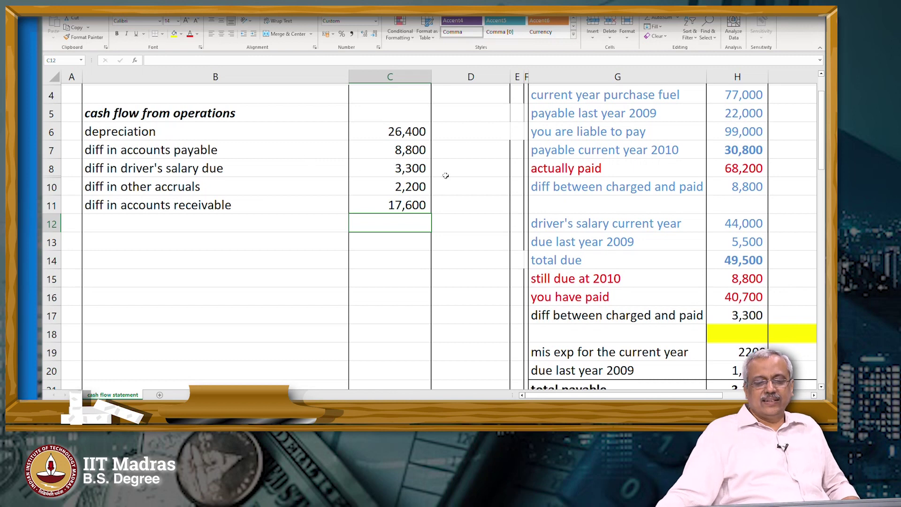
Label the total row below the operating adjustments "net cash flow from operations" in B12.
scroll(444, 176, up, 1)
click(469, 274)
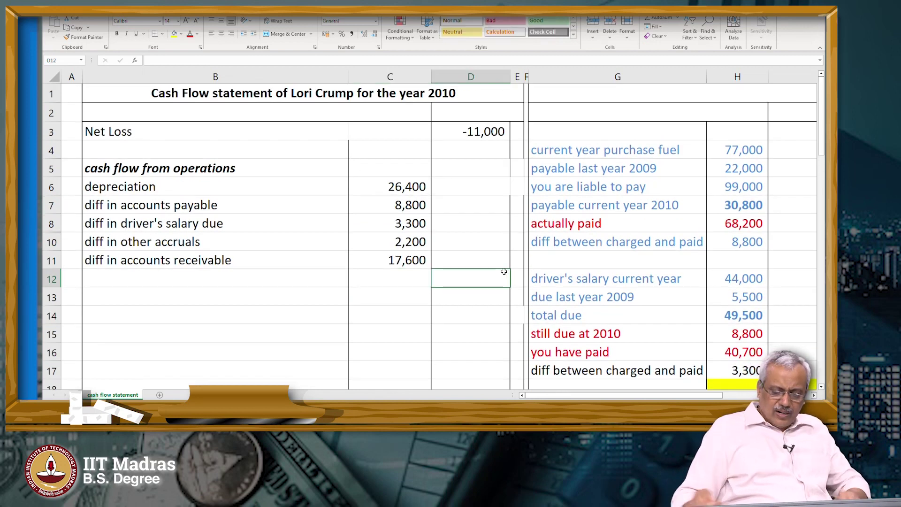
key(Left)
key(Left)
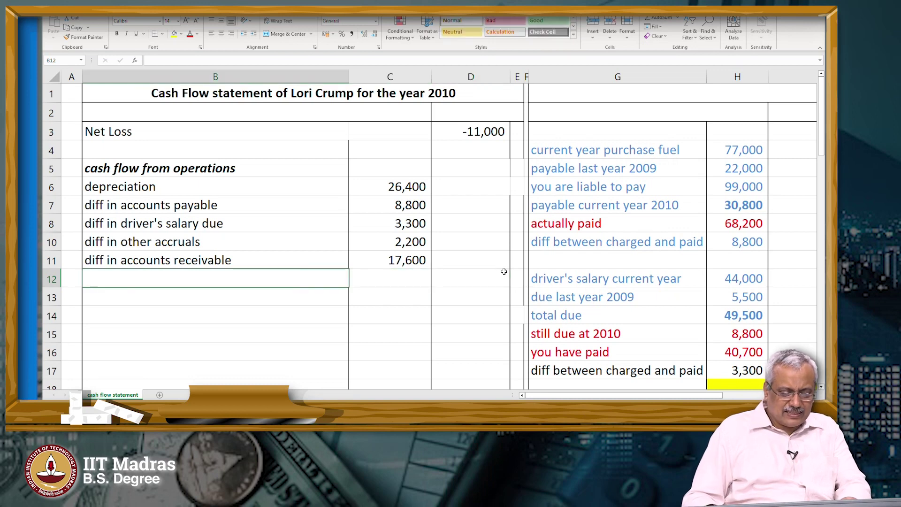
text(net )
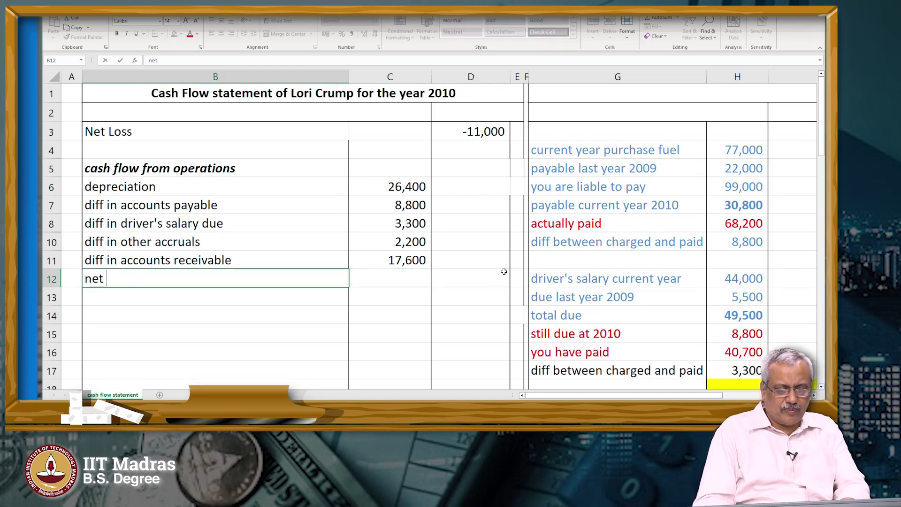
text(cash flow from operations)
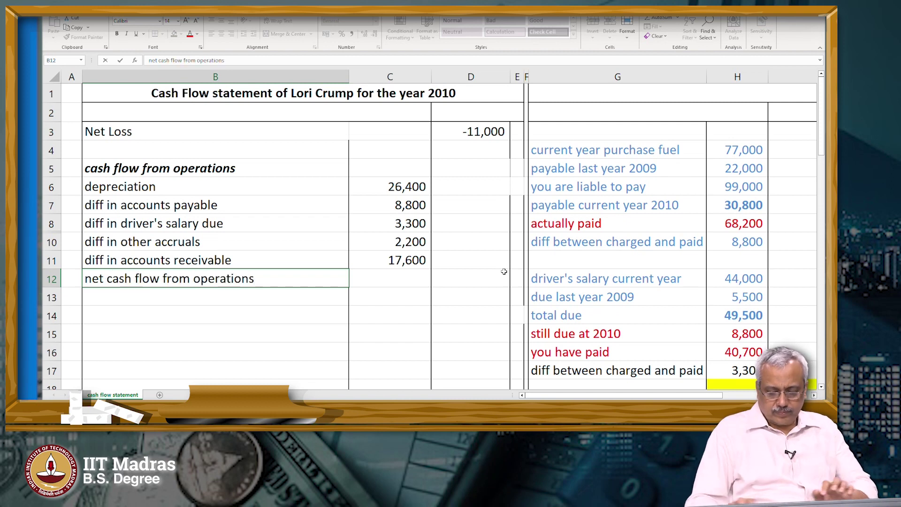
key(Tab)
In D12, add the net loss and all operating adjustments with the formula +D3+C6+C7+C8+C10+C11.
click(504, 271)
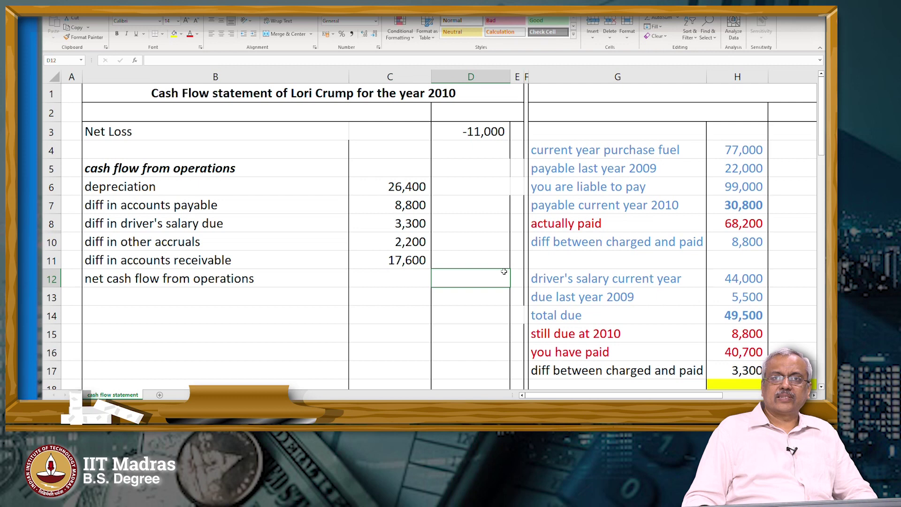
text(+D3+)
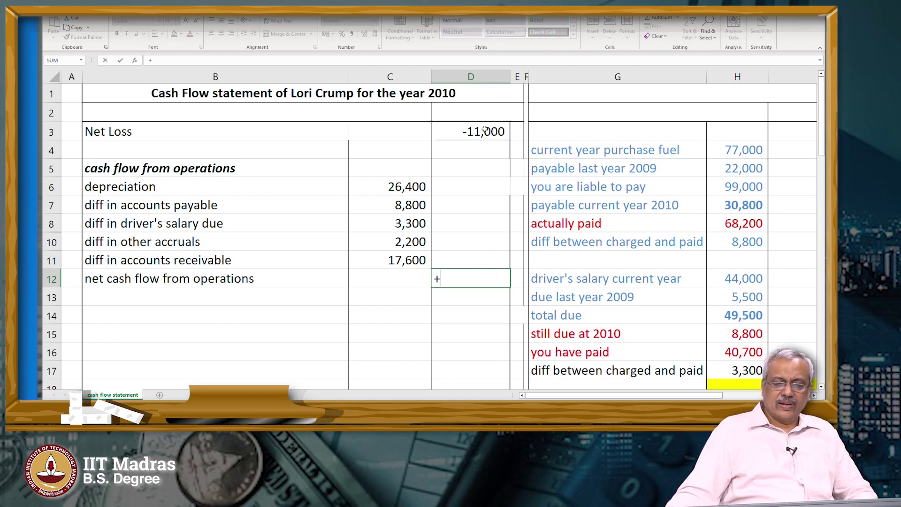
click(485, 131)
text(+)
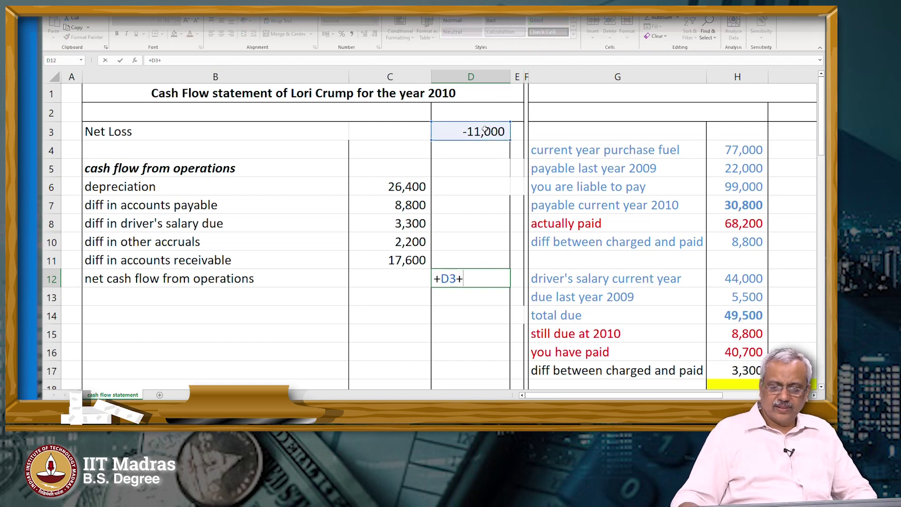
click(392, 190)
text(+)
click(378, 199)
text(+)
click(402, 225)
text(+C7+C8+)
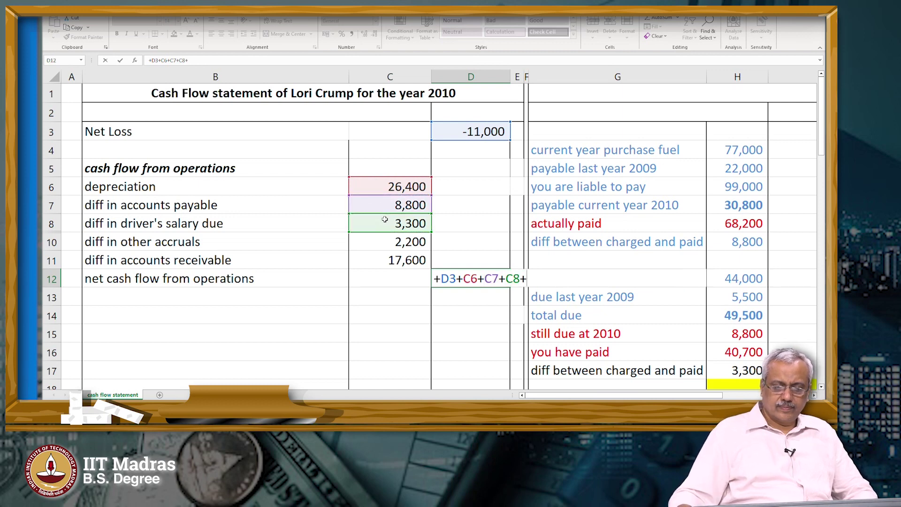
click(402, 242)
text(+)
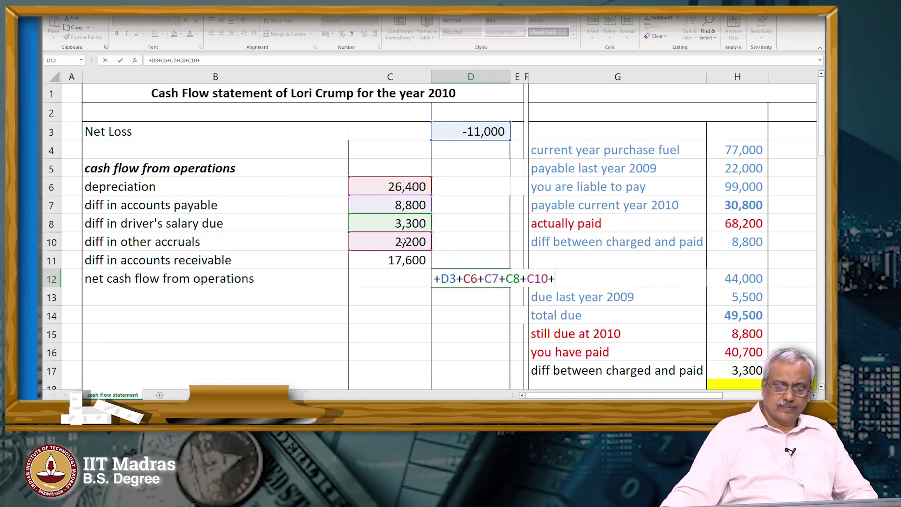
click(400, 261)
key(Return)
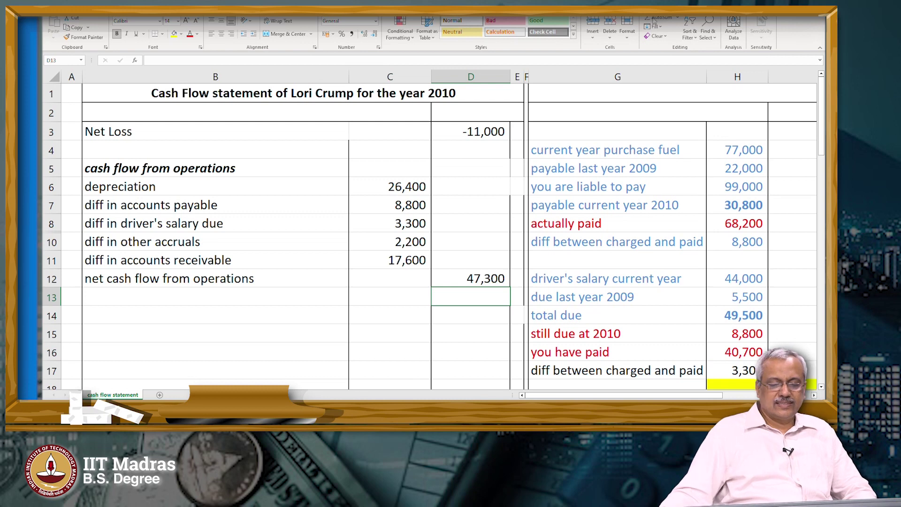
Format the net cash flow from operations row, B12 to D12, in red italic text.
drag(189, 282, 469, 282)
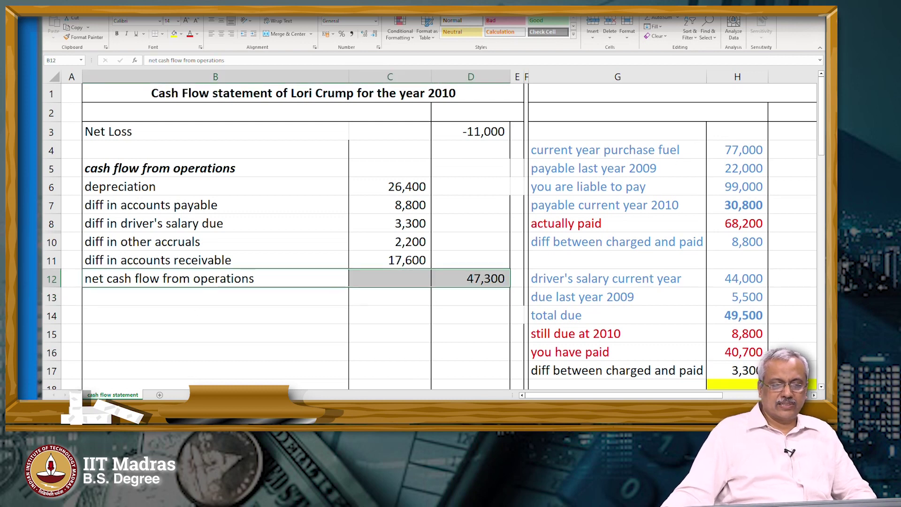
click(190, 34)
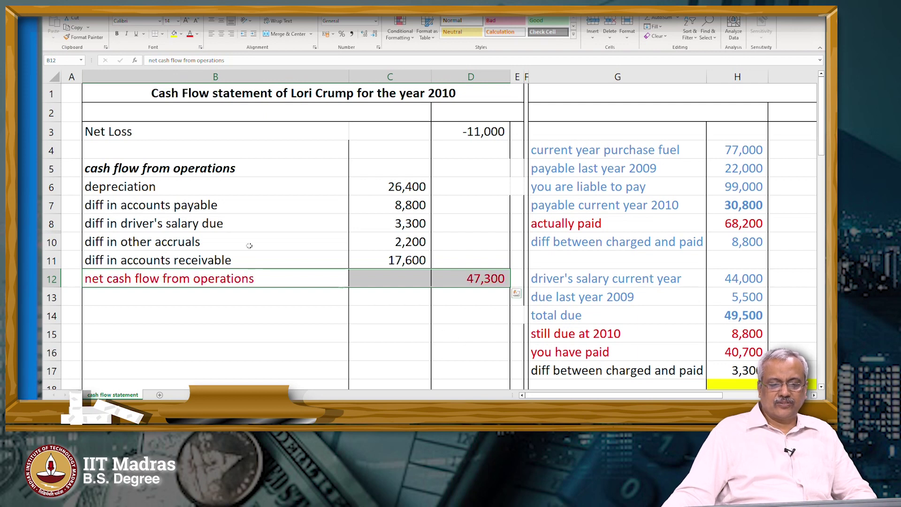
click(126, 34)
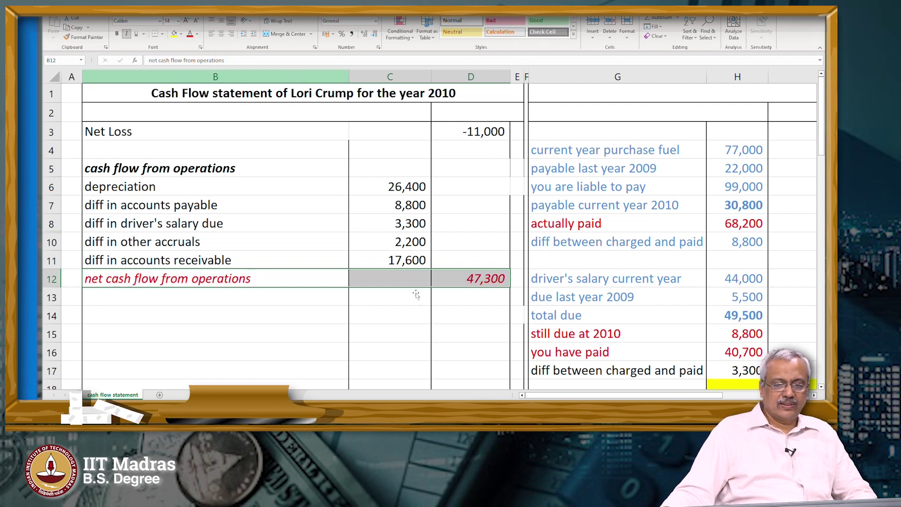
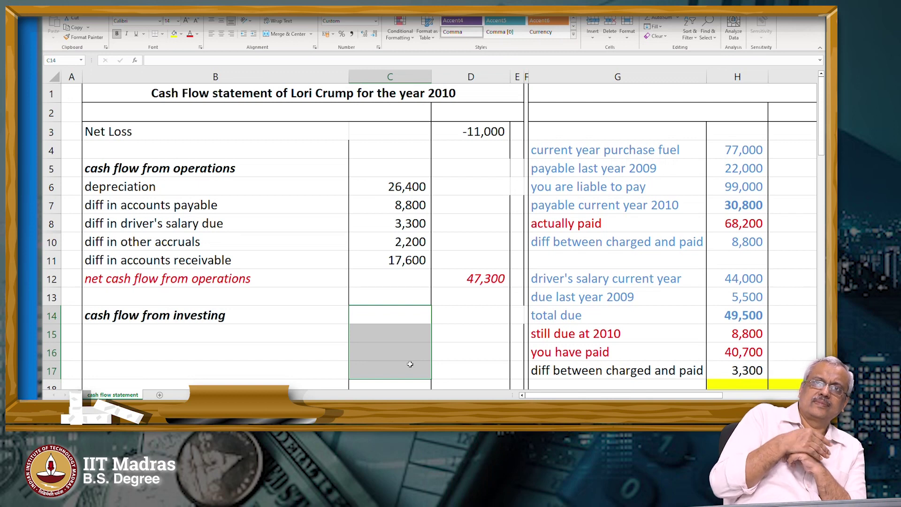
Add the section heading "cash flow from financing" in B16 and make it bold and italic.
click(145, 347)
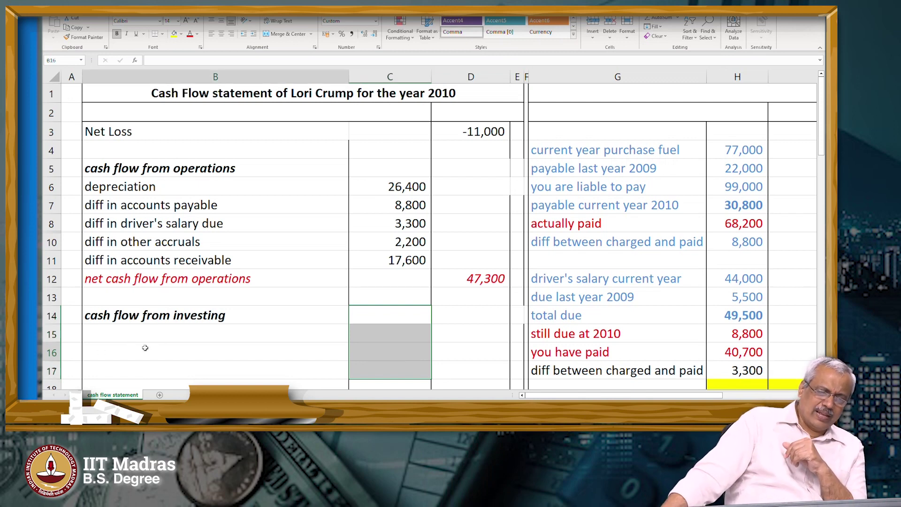
text(cash)
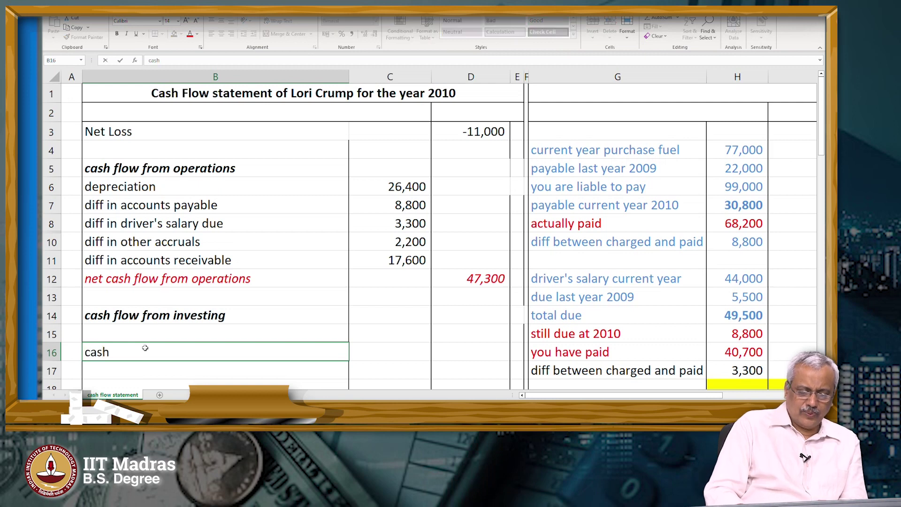
text( flow from financing)
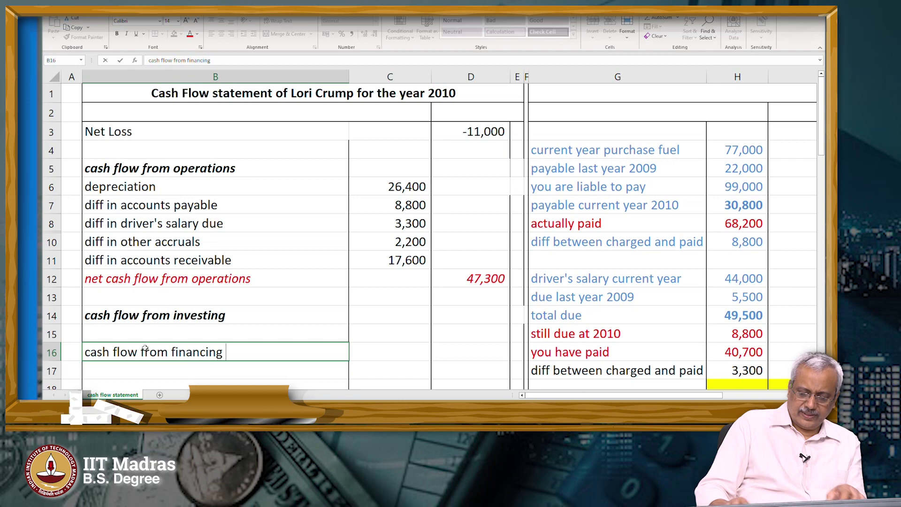
key(Return)
key(Up)
key(ctrl+b)
key(ctrl+i)
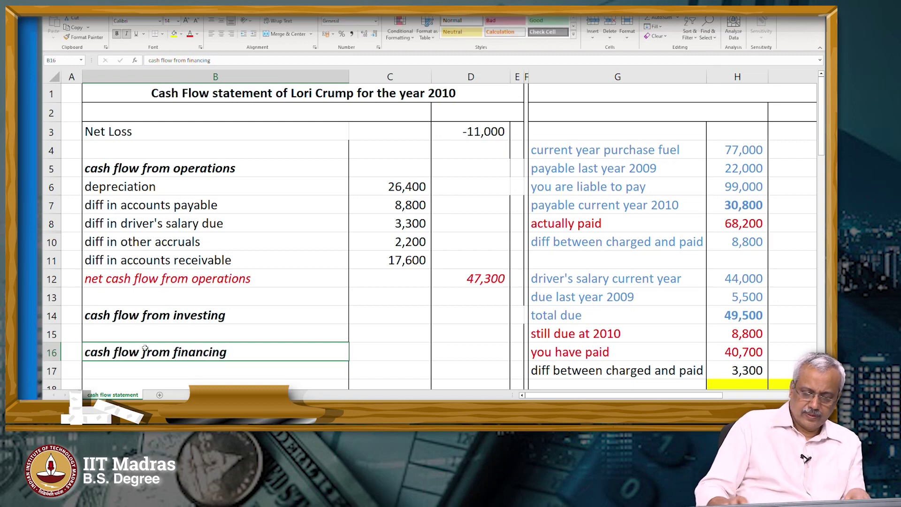
Label the first line under cash flow from financing, B17, as the business owner's capital.
key(Down)
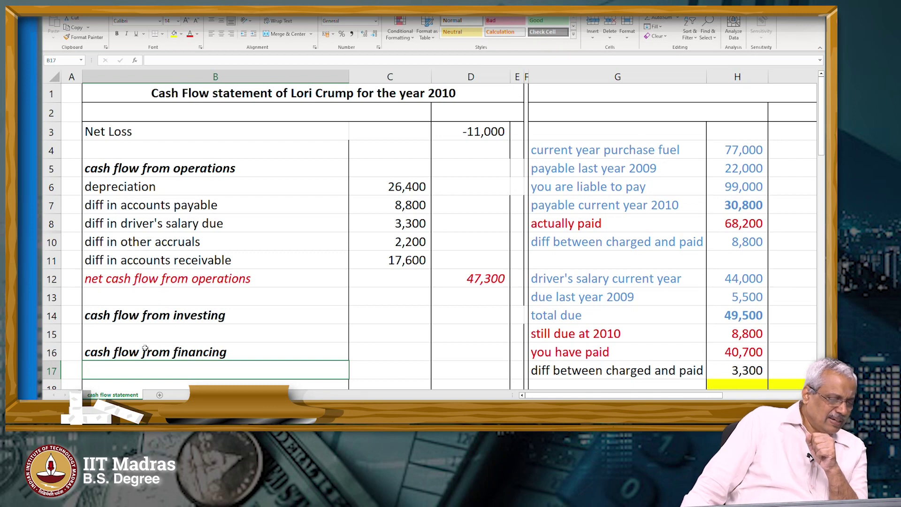
text(c)
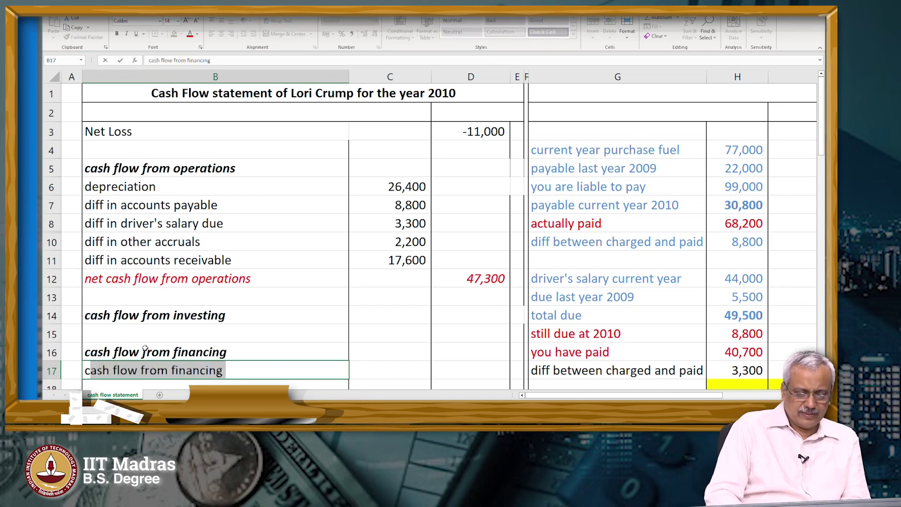
key(BackSpace)
key(BackSpace)
text(Cr)
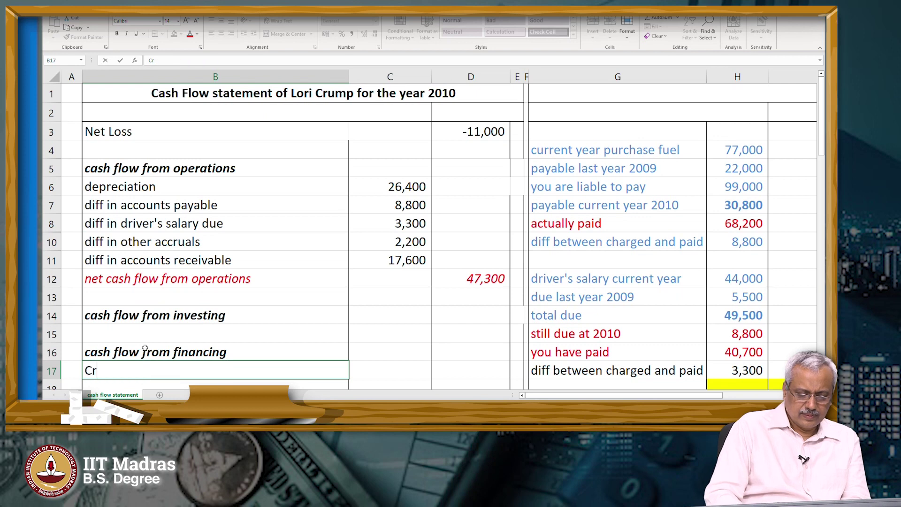
text(ump's capital)
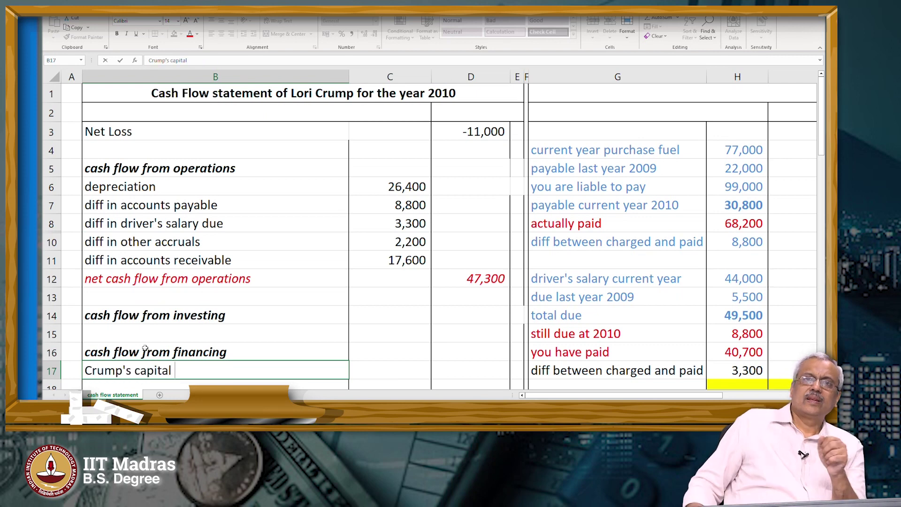
key(Tab)
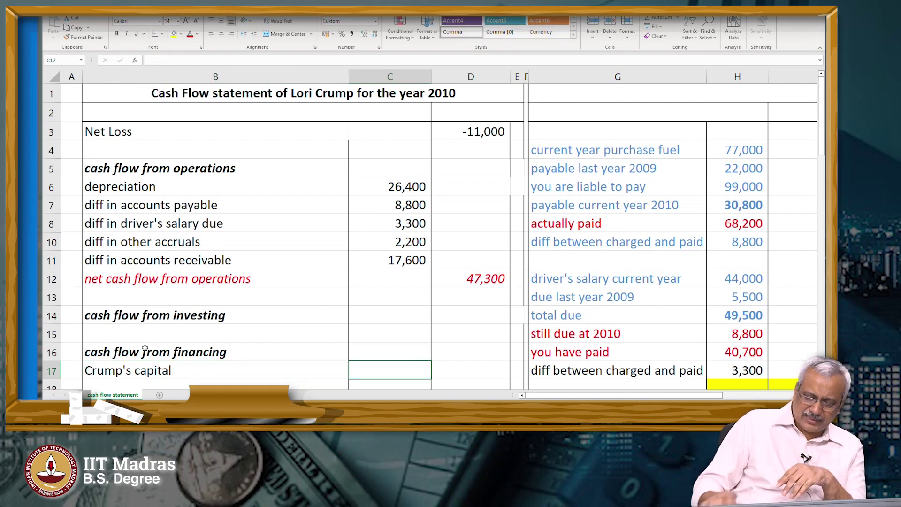
text(96800)
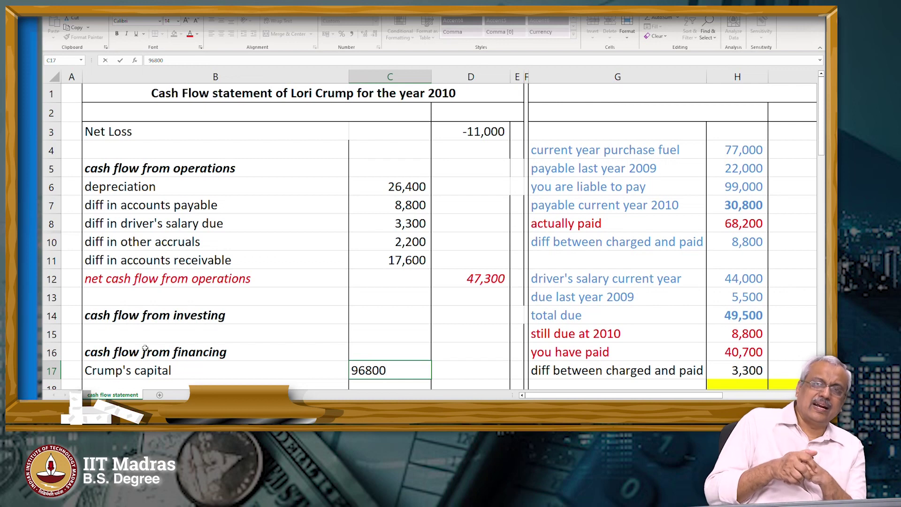
key(BackSpace)
key(BackSpace)
key(BackSpace)
key(BackSpace)
key(BackSpace)
text(+96800-)
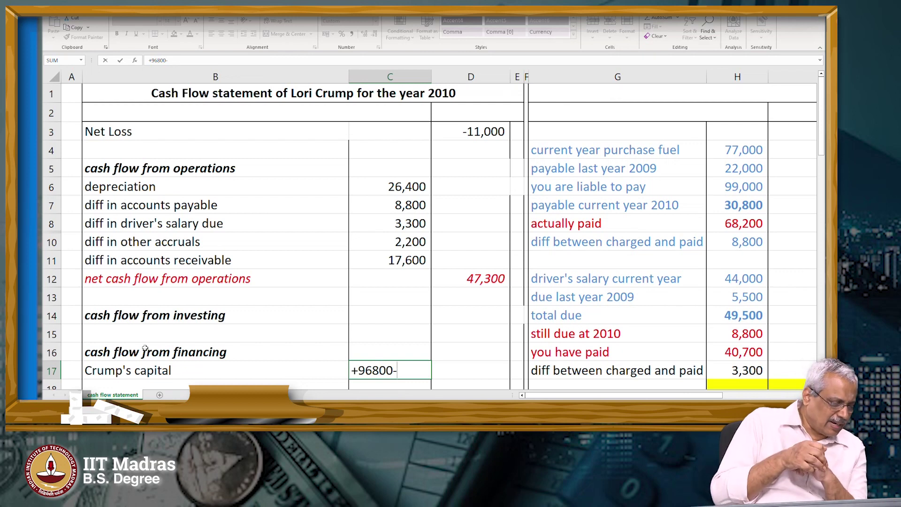
text( 85800)
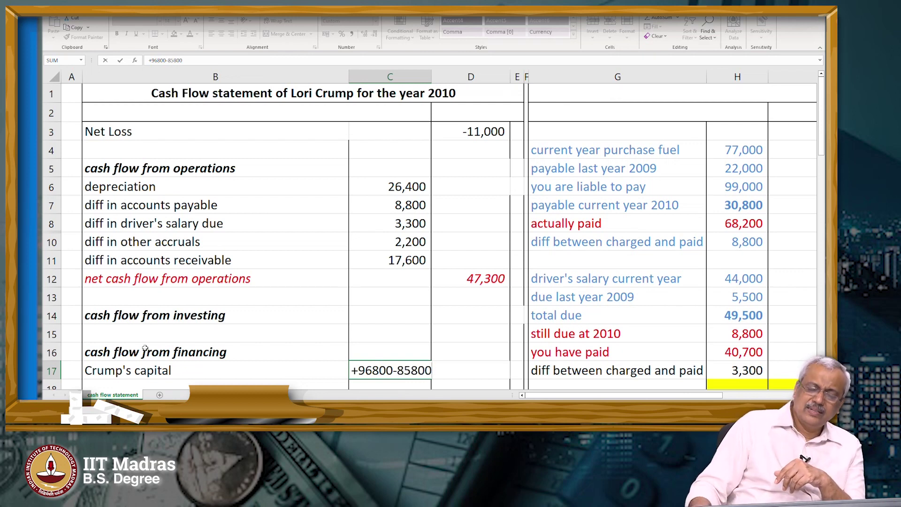
key(Return)
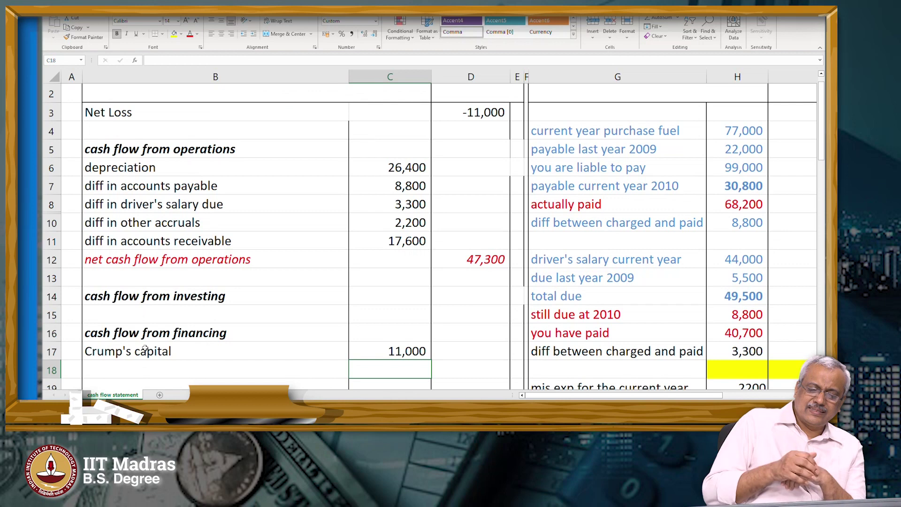
Clear the owner's capital amount in C17 and its label in B17.
key(Up)
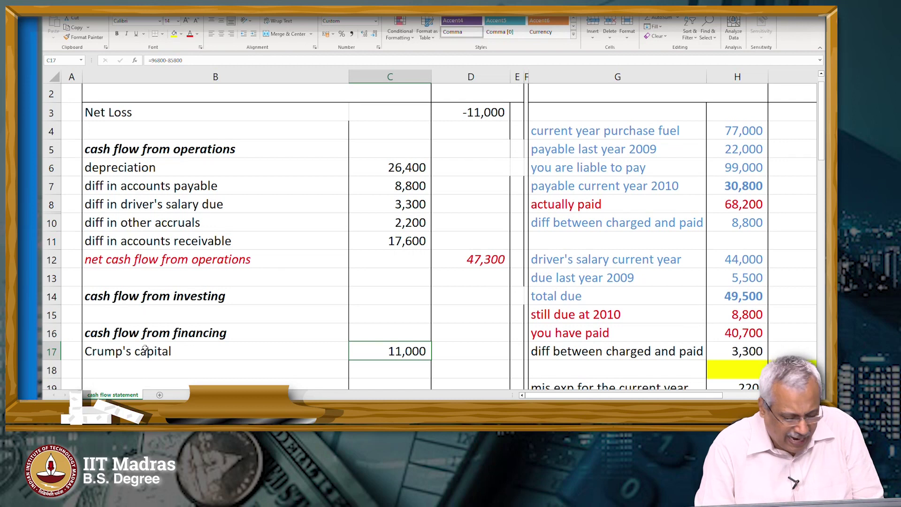
key(Delete)
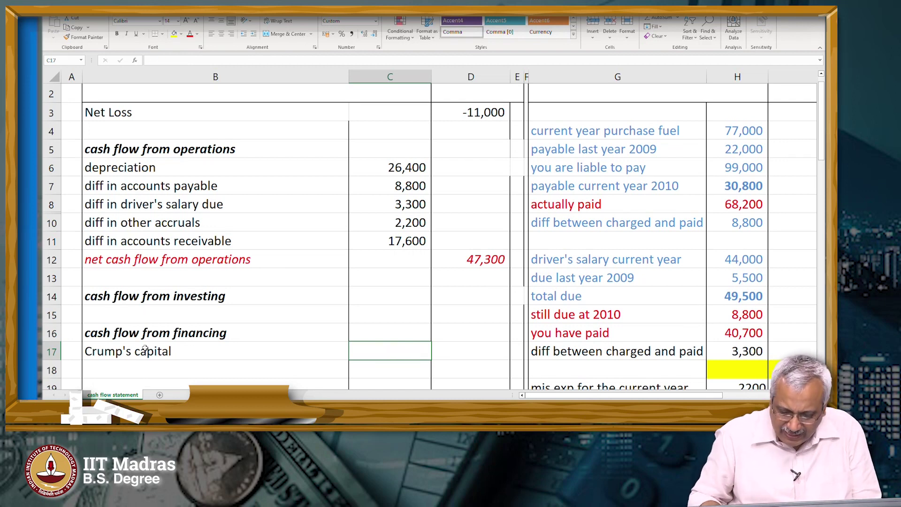
click(145, 348)
key(Delete)
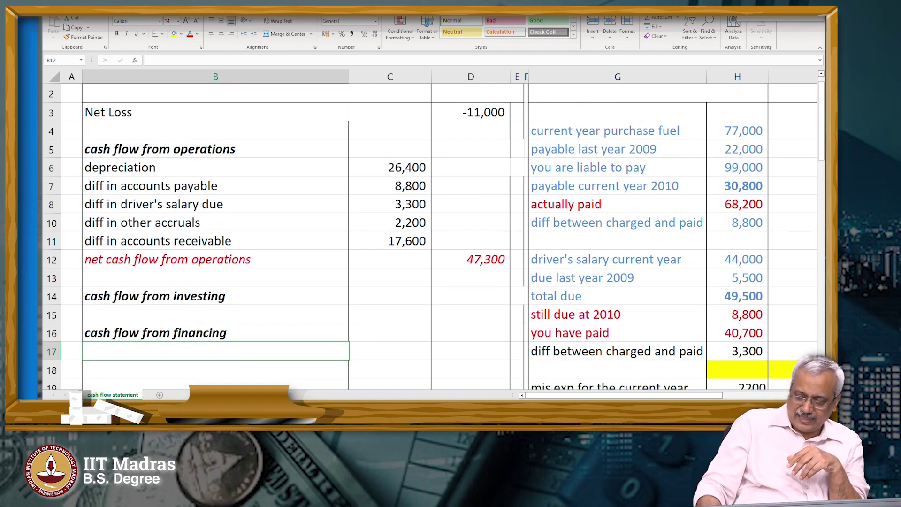
Enter the trial figures 96800 in C17 and 1,00,000 in C19, leaving C18 empty between them.
click(390, 351)
text(96)
key(BackSpace)
key(BackSpace)
text(96800)
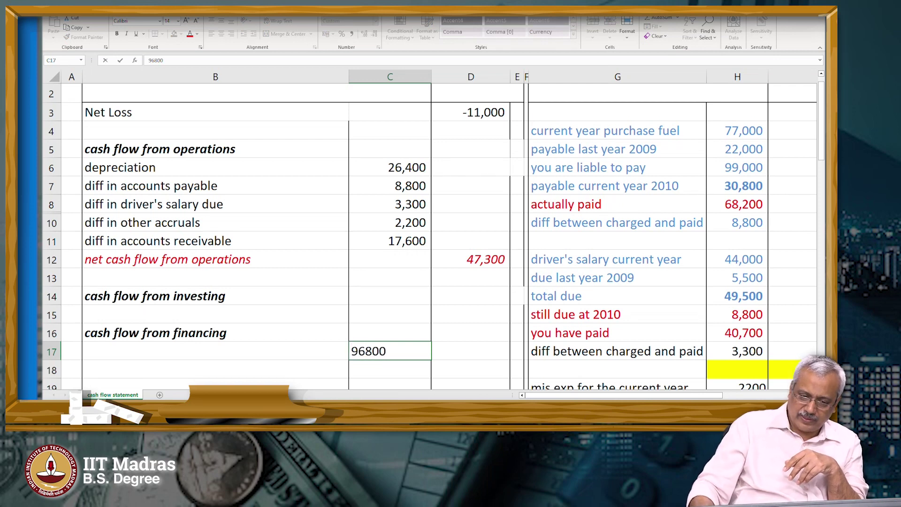
key(Return)
key(Return)
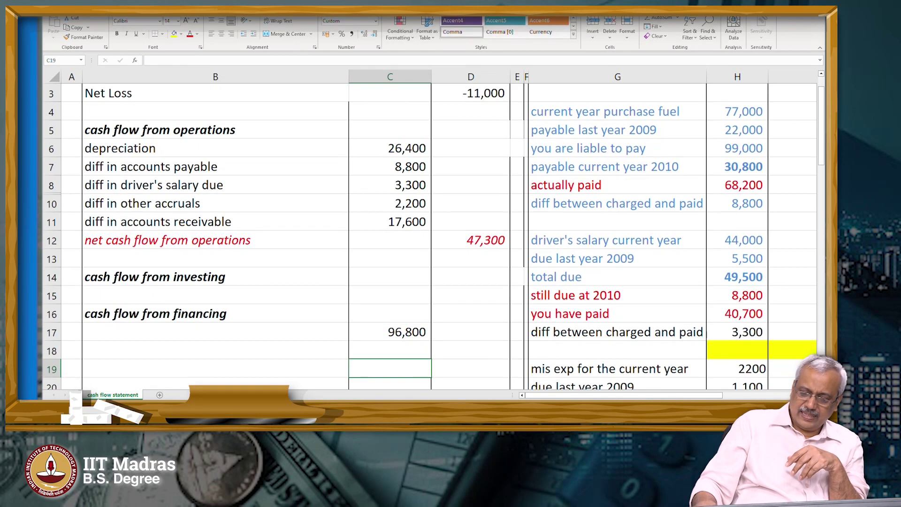
text(1,00,000)
key(Return)
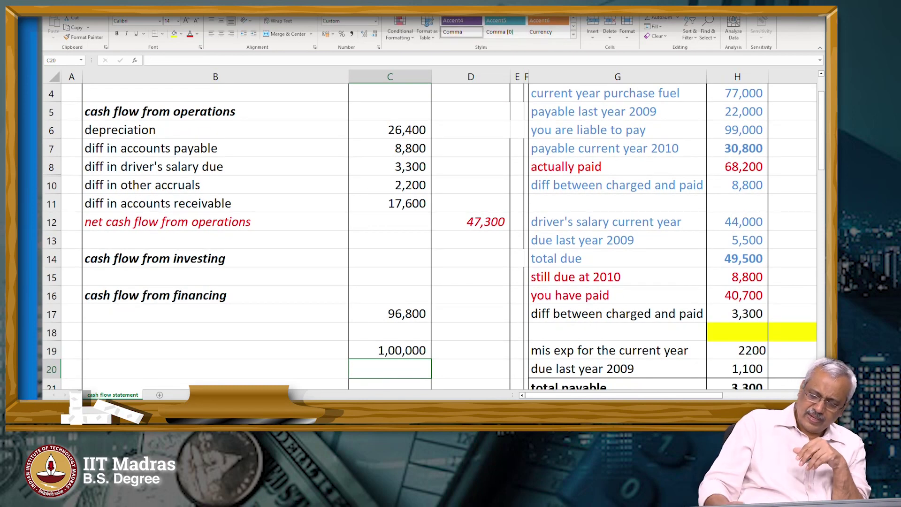
In C18, subtract 11000 from the figure above with the formula +C17-11000.
key(Up)
key(Up)
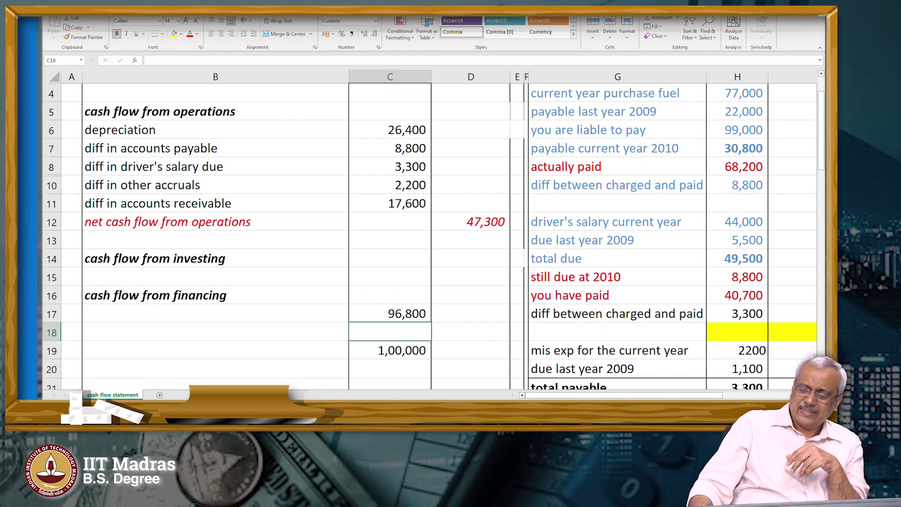
text(+)
key(Up)
text(-100)
key(BackSpace)
key(BackSpace)
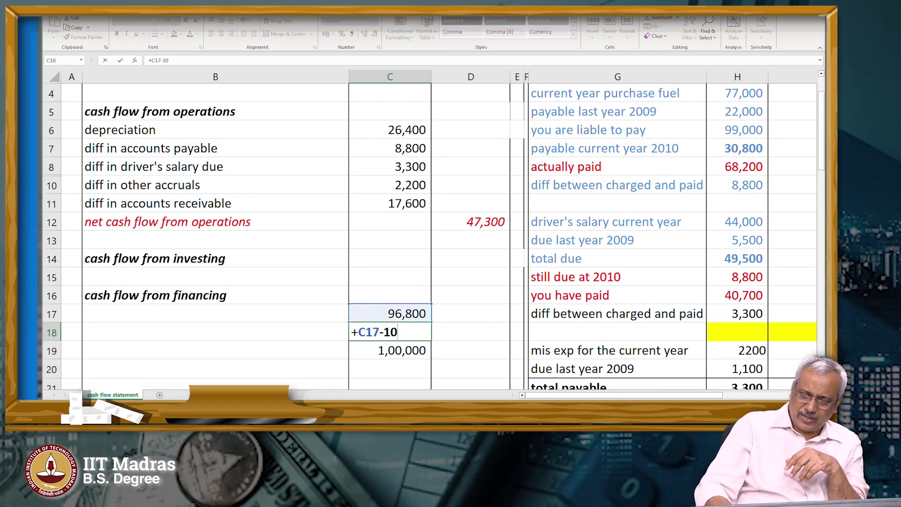
text(1000)
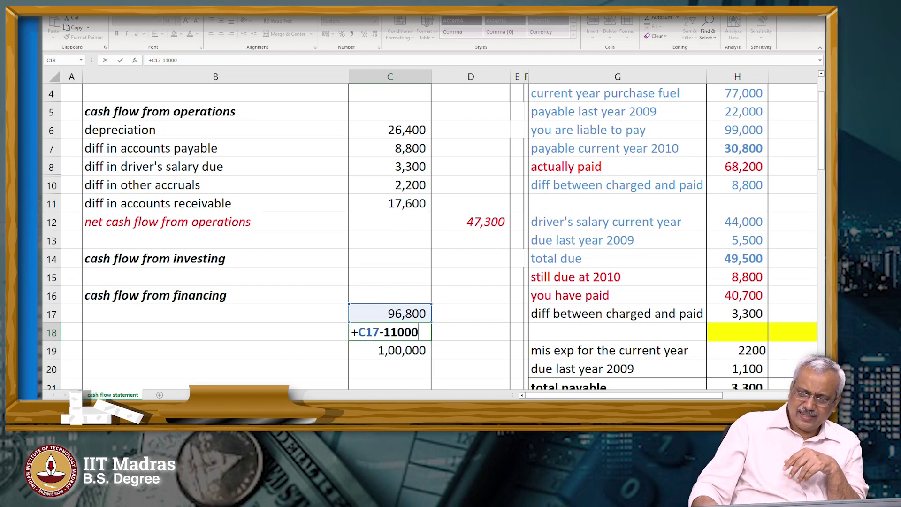
key(Return)
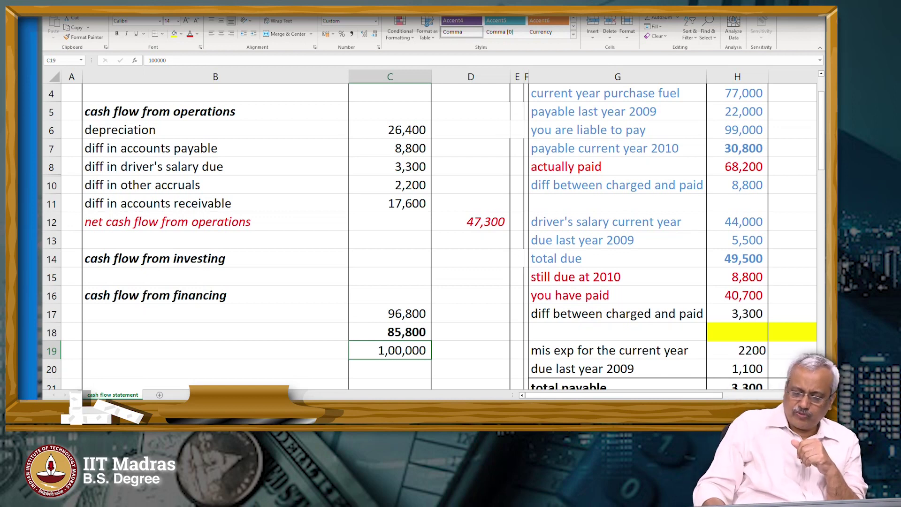
Clear the three trial figures in C17, C18 and C19.
key(Delete)
key(Up)
key(Delete)
key(Up)
key(Delete)
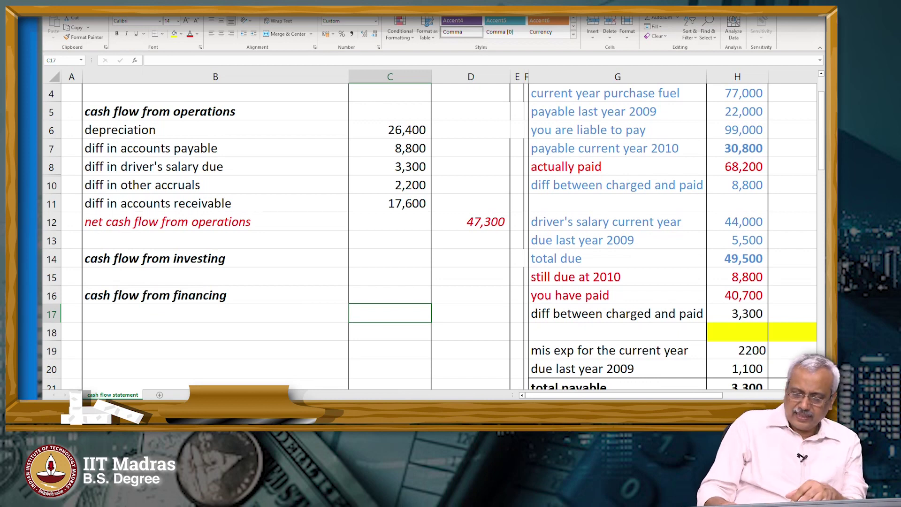
Label B17 "long term debt" under cash flow from financing and begin its amount formula in C17.
click(216, 314)
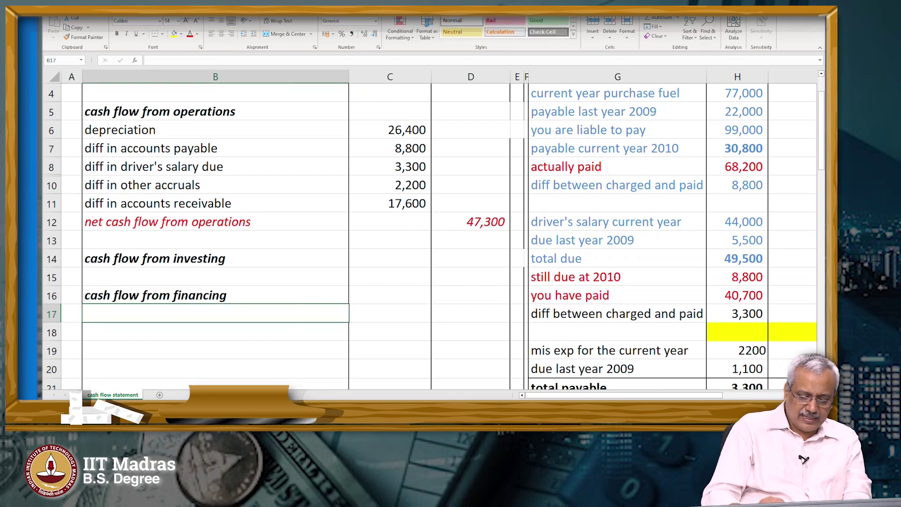
text(long term debt)
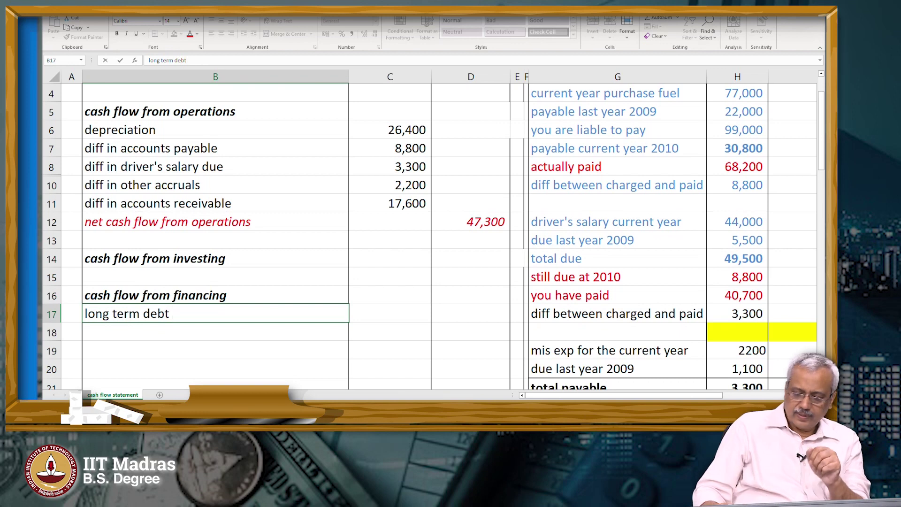
key(Tab)
text(+129)
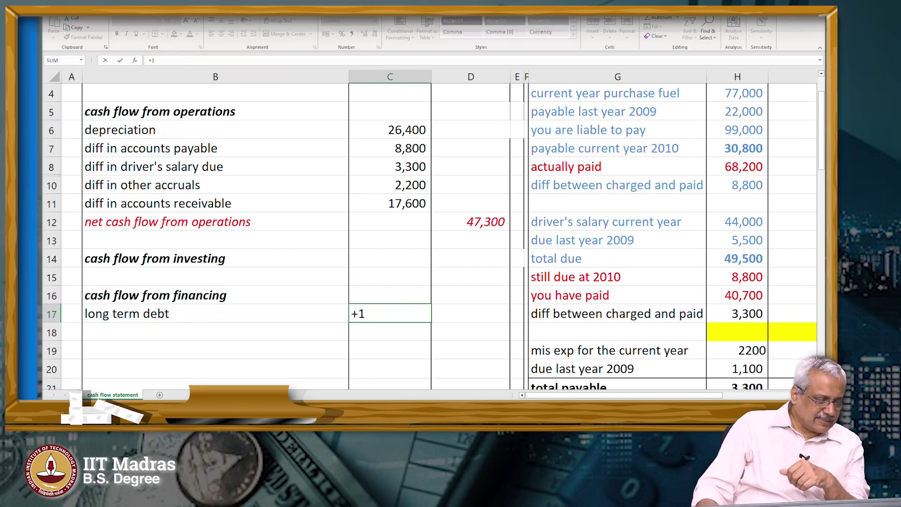